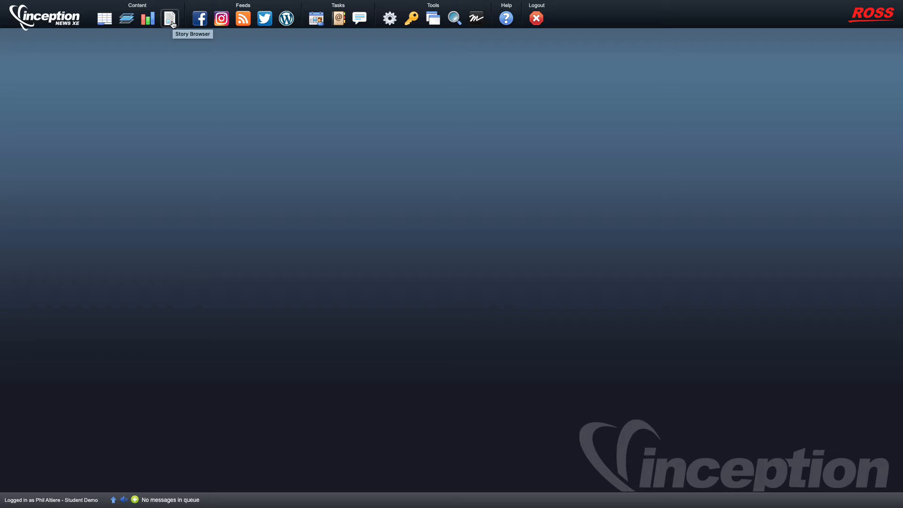
# Open the Story Browser to list the stories in the Local folder
pyautogui.click(170, 20)
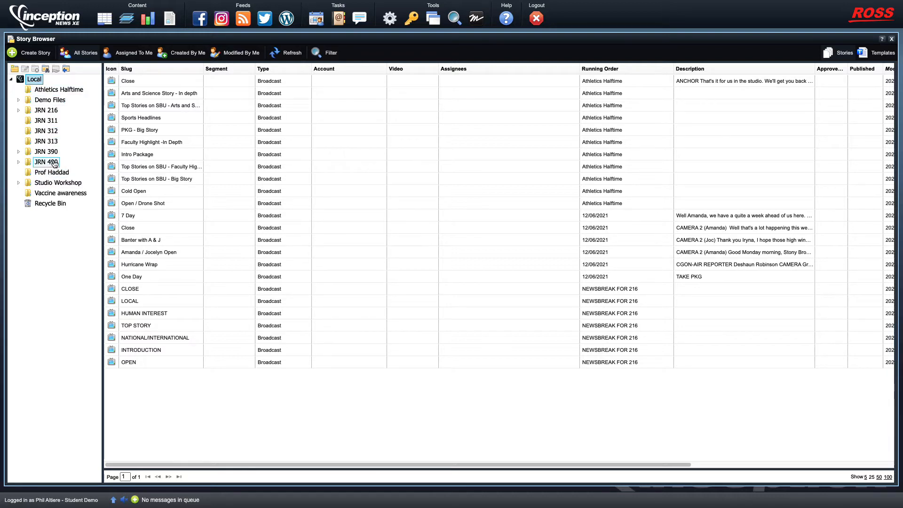
# Create a folder named after the student inside Demo Files and open it
pyautogui.click(49, 101)
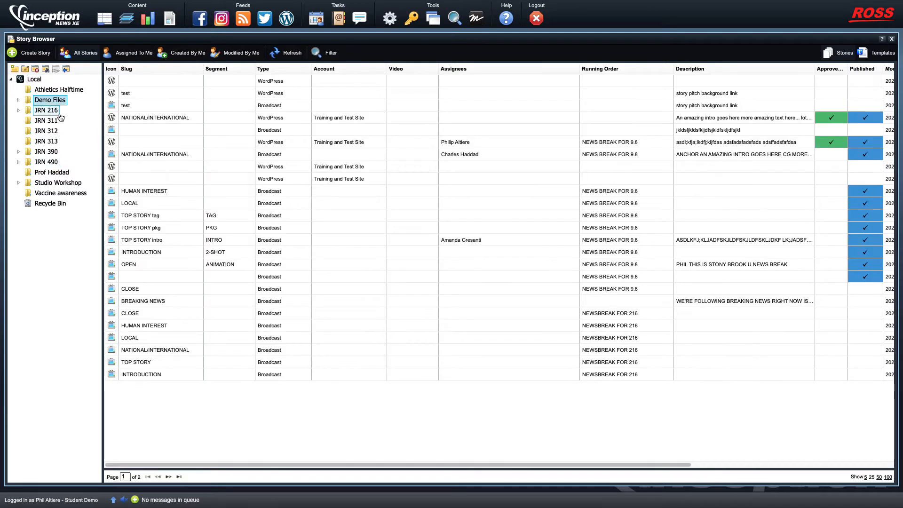
pyautogui.click(19, 101)
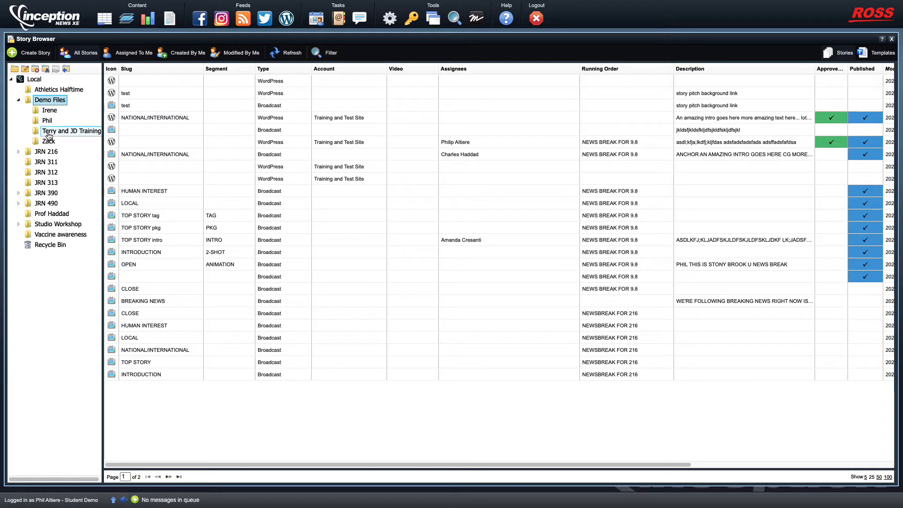
pyautogui.click(14, 72)
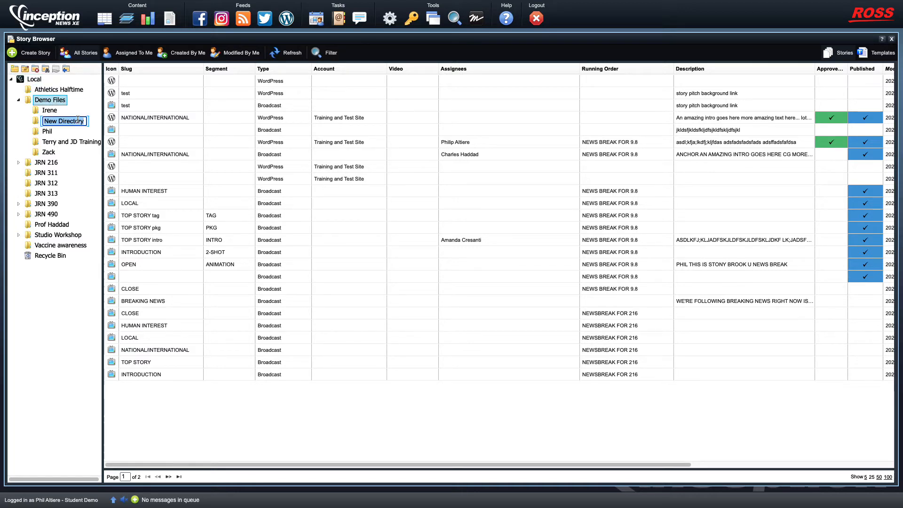
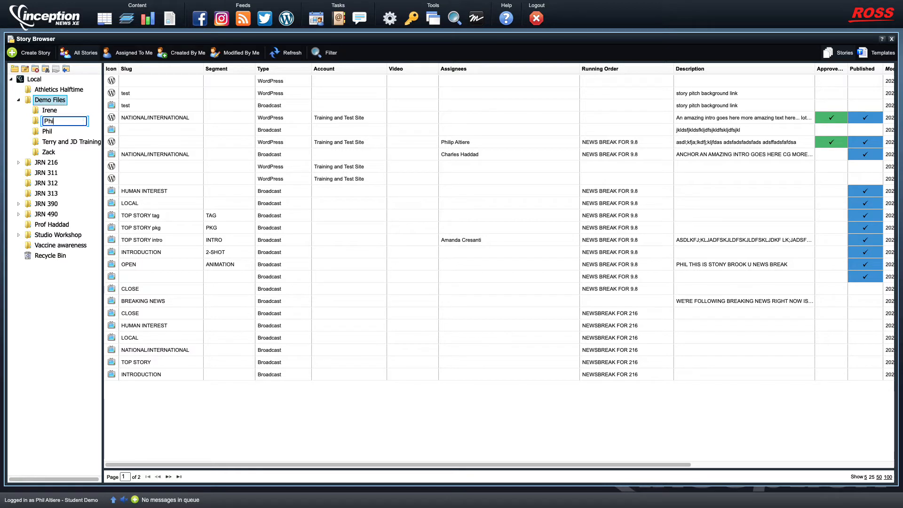
pyautogui.write('Student')
pyautogui.press('Return')
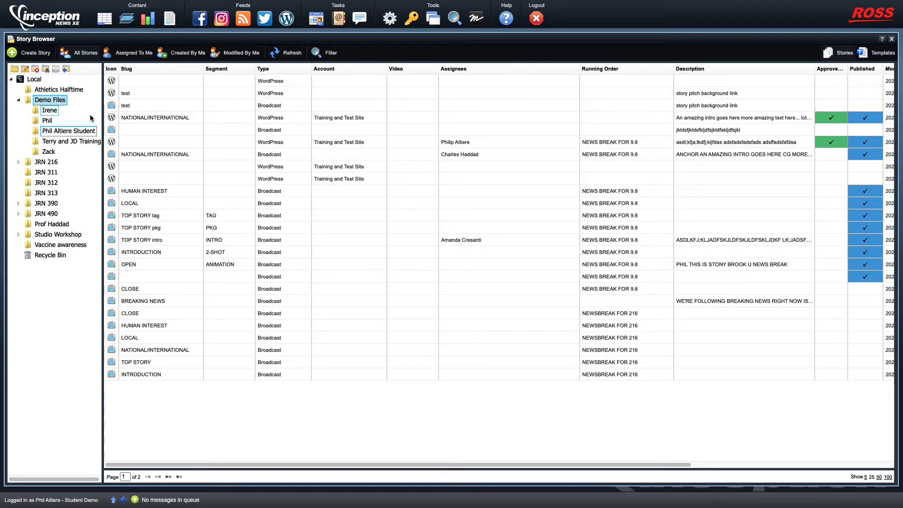
pyautogui.click(53, 133)
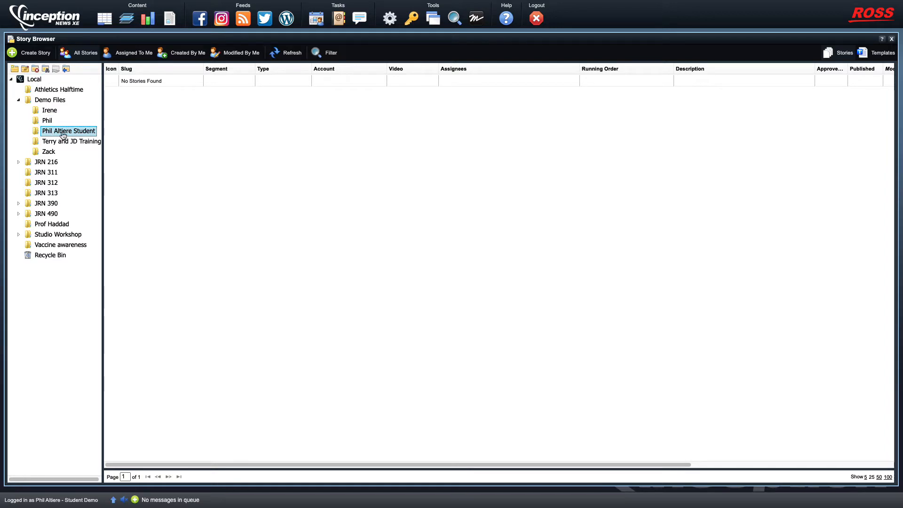
# Create a WordPress story in the student folder with the slug 'First Day of School'
pyautogui.click(26, 56)
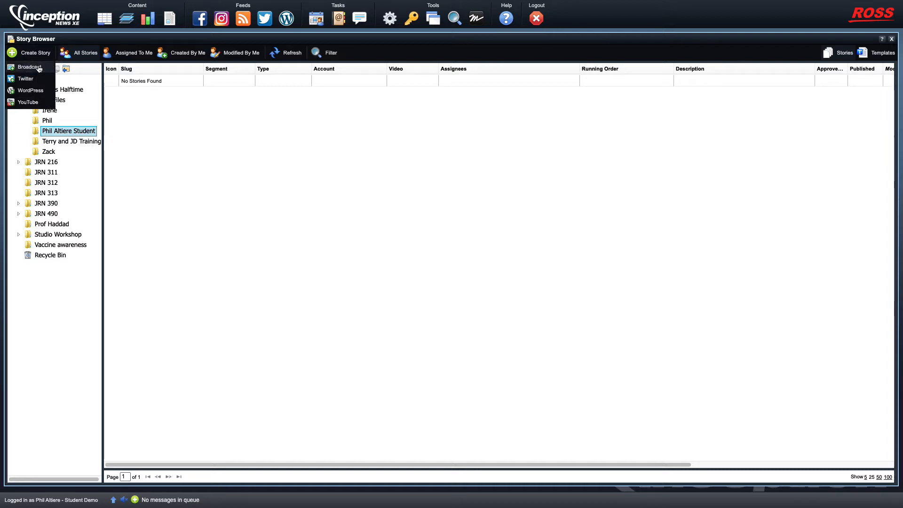
pyautogui.click(35, 94)
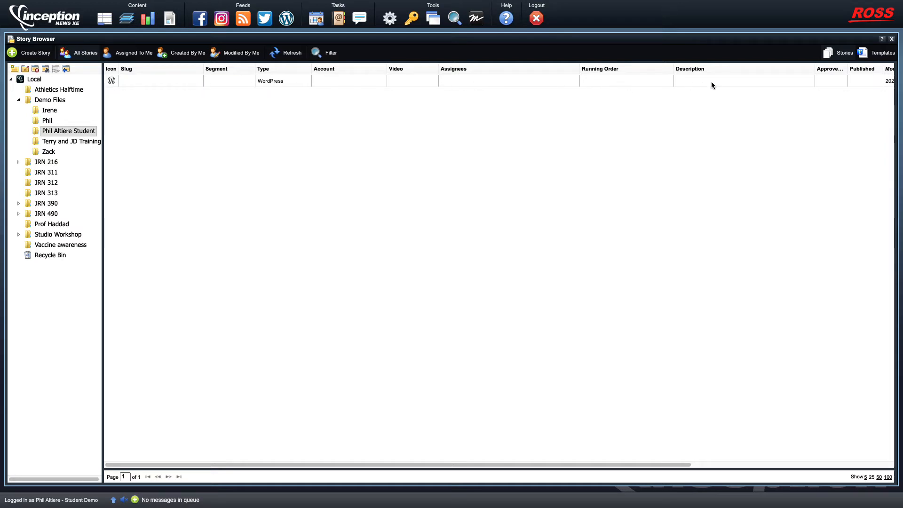
pyautogui.click(134, 83)
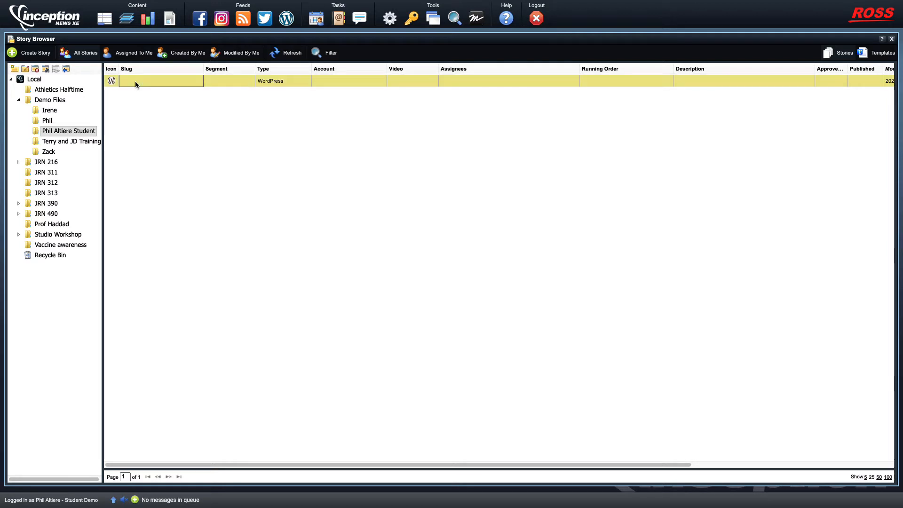
pyautogui.click(133, 82)
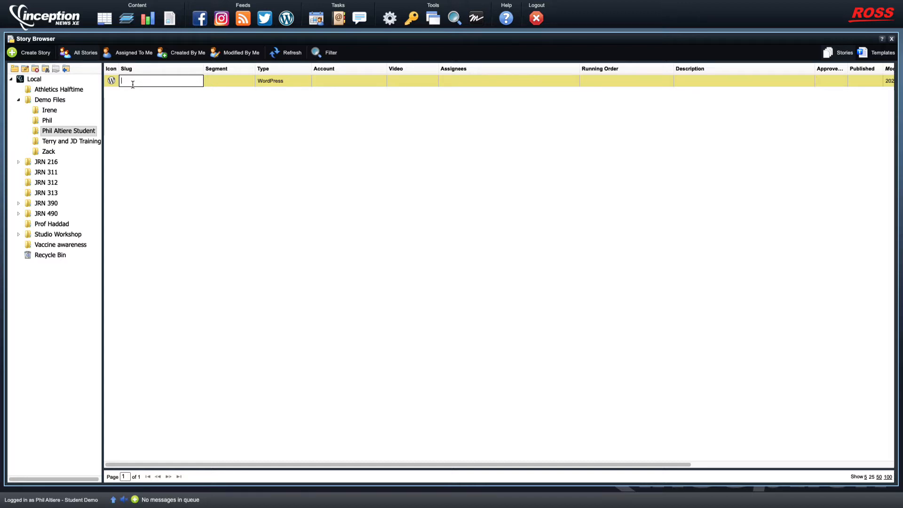
pyautogui.write('First Day of School')
pyautogui.press('Return')
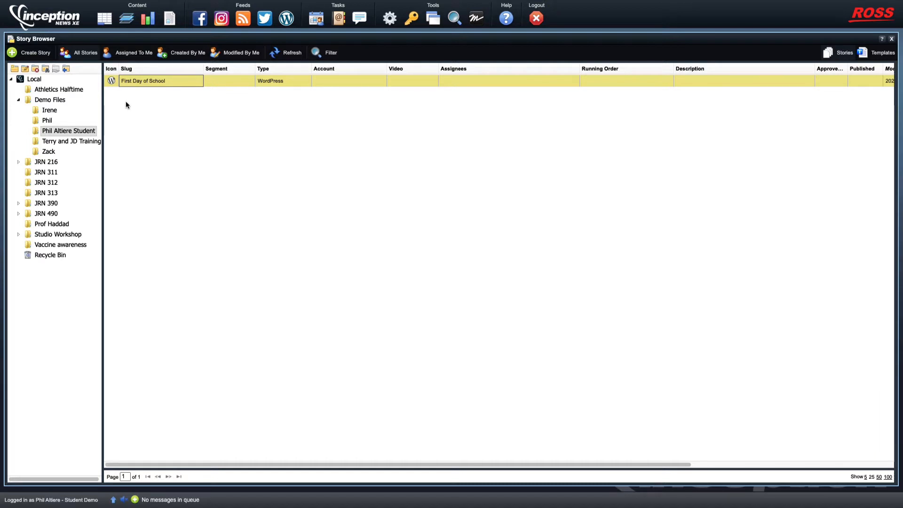
# Open the First Day of School editor, dock it on the right and widen it
pyautogui.doubleClick(112, 81)
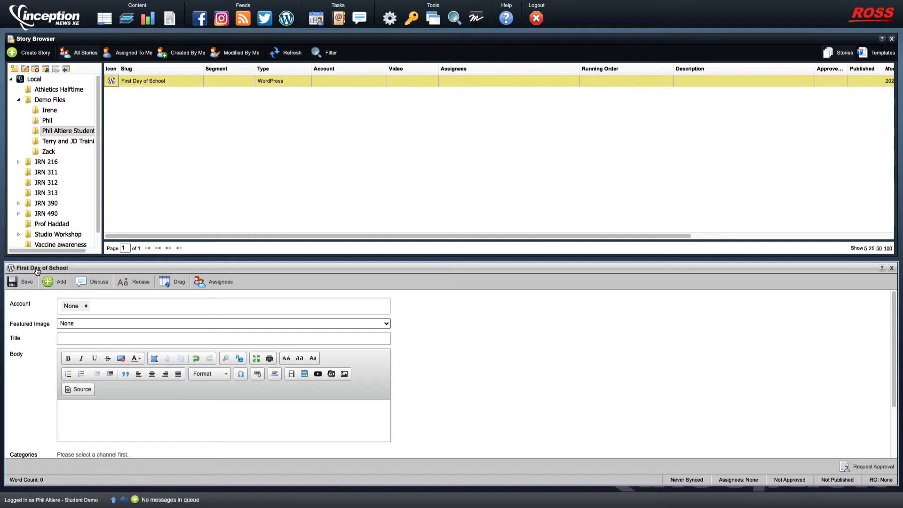
pyautogui.moveTo(37, 271); pyautogui.dragTo(551, 266)
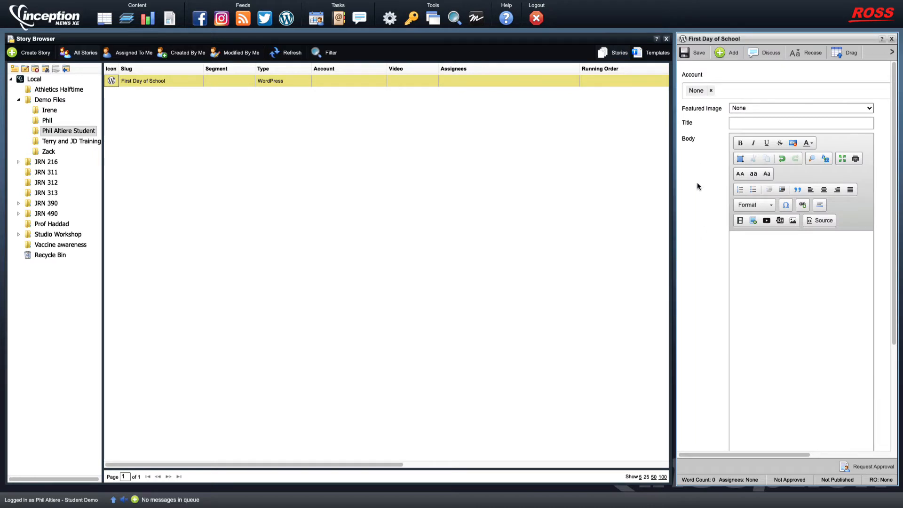
pyautogui.moveTo(675, 187); pyautogui.dragTo(275, 175)
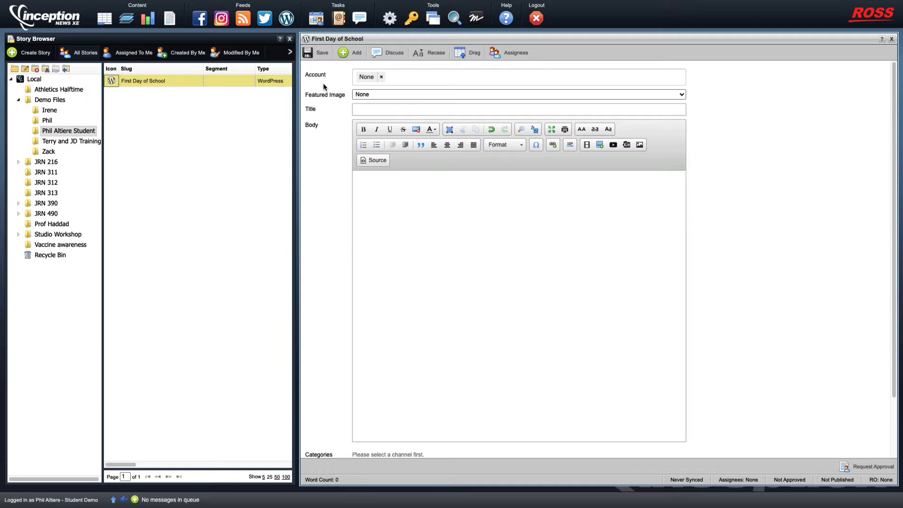
# Set the story's publishing Account to Training and Test Site
pyautogui.click(417, 78)
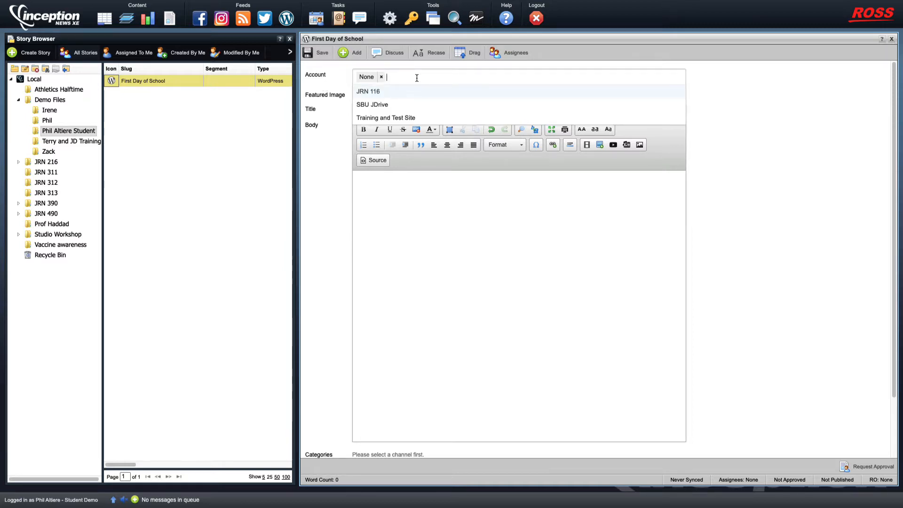
pyautogui.click(389, 119)
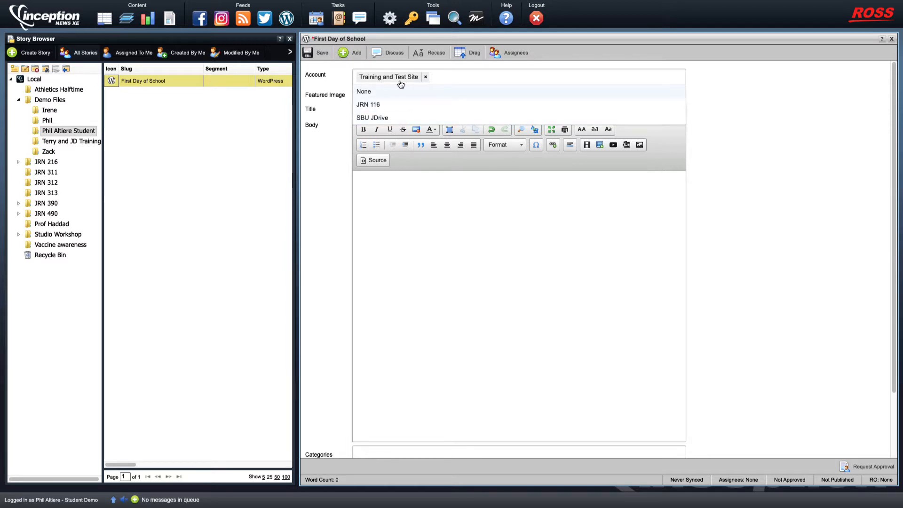
pyautogui.click(827, 134)
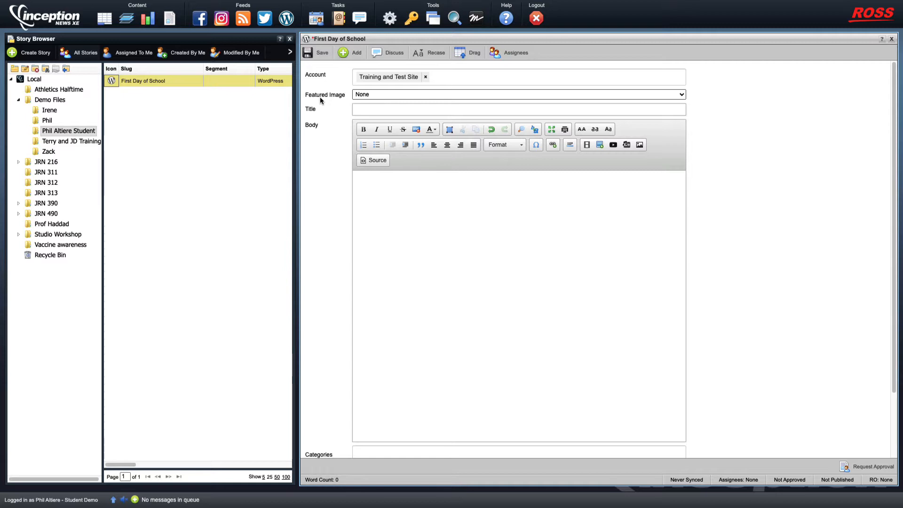
pyautogui.click(385, 95)
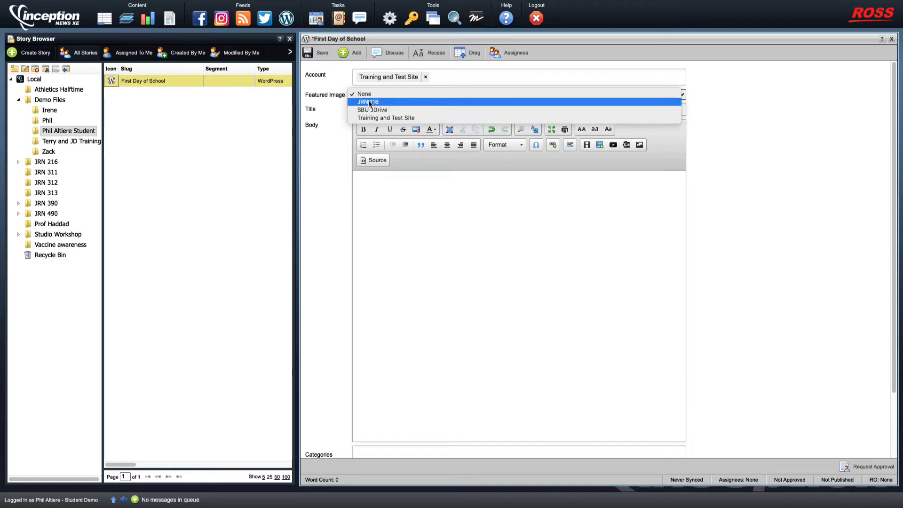
# Set the featured image source to Training and Test Site
pyautogui.click(391, 118)
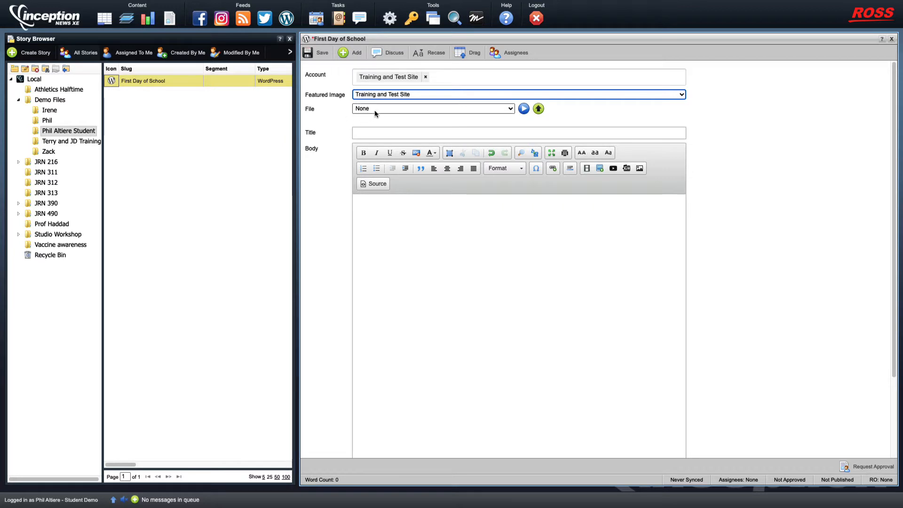
pyautogui.click(395, 113)
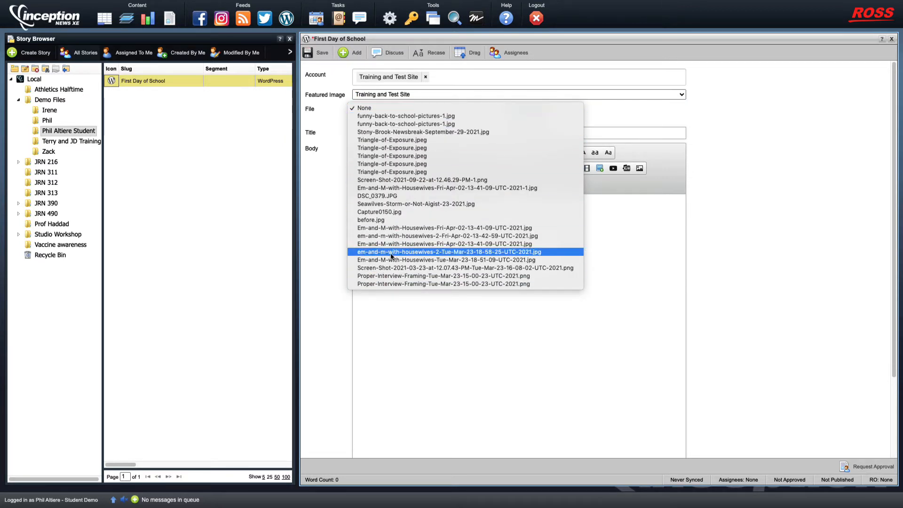
pyautogui.click(382, 109)
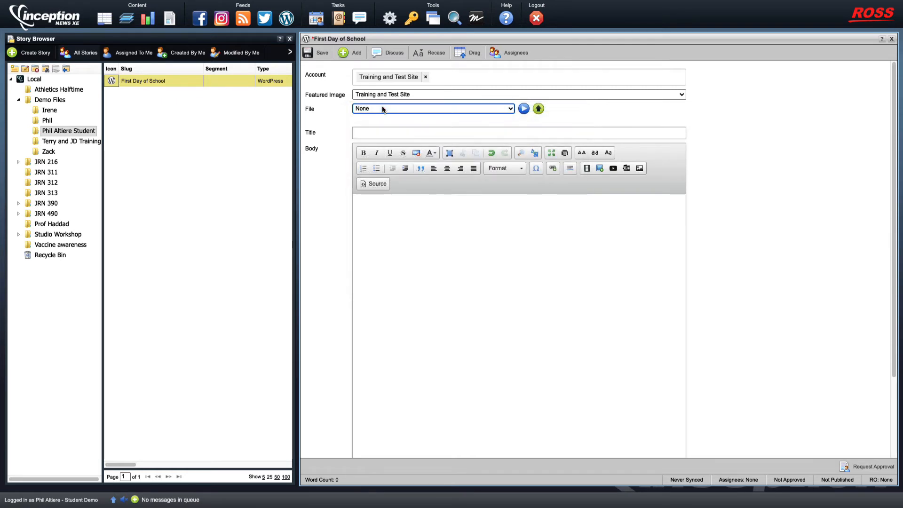
# Upload the back-to-school cover photo from the computer to that site
pyautogui.click(538, 110)
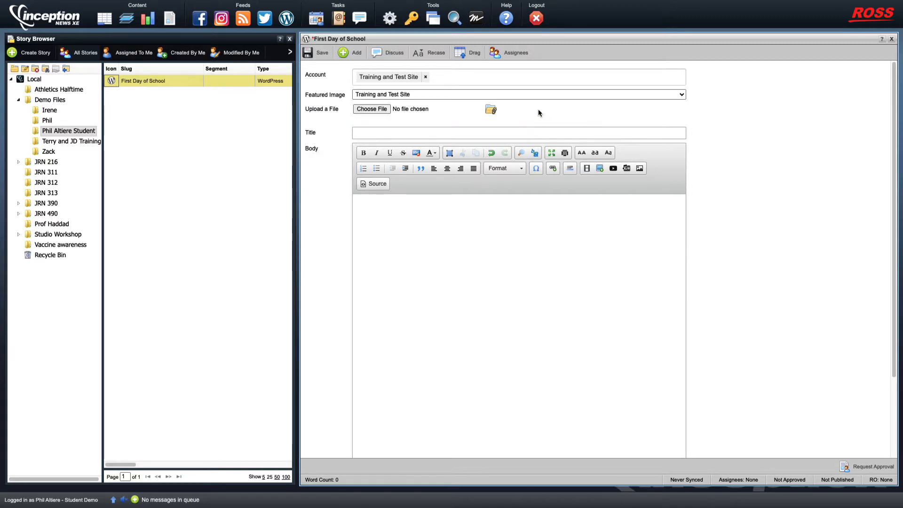
pyautogui.click(371, 110)
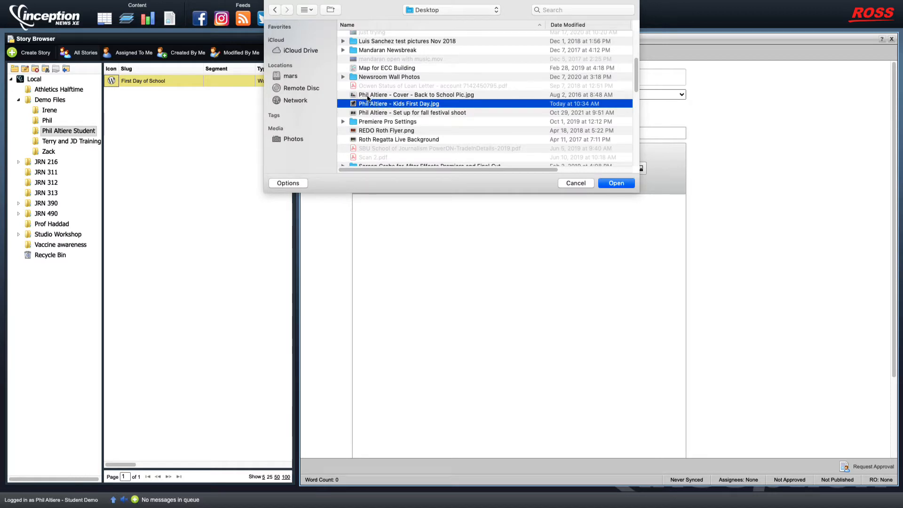
pyautogui.click(369, 96)
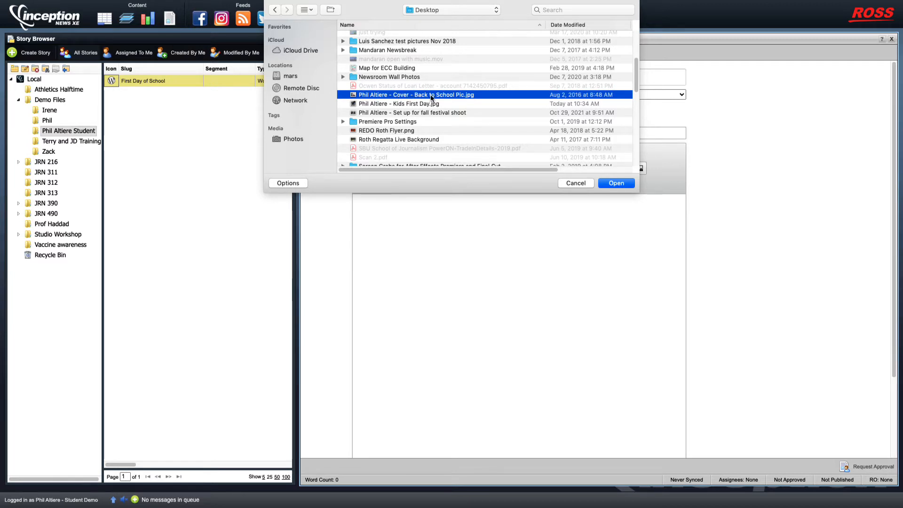
pyautogui.click(620, 183)
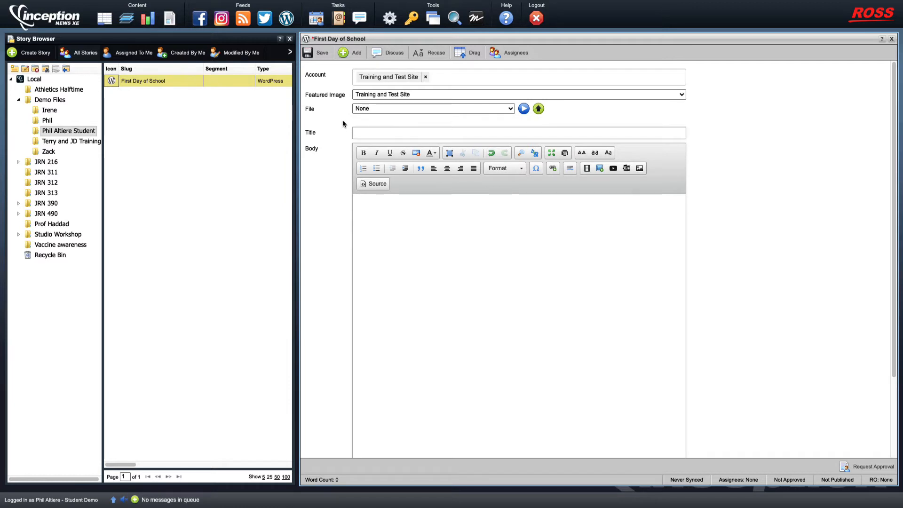
# Choose the cover photo as featured image file, preview it, then start typing the headline
pyautogui.click(405, 110)
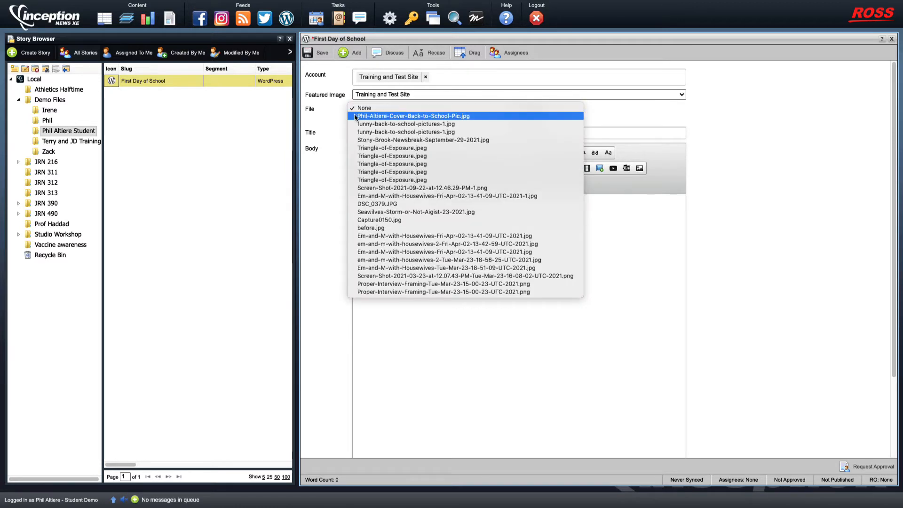
pyautogui.click(426, 117)
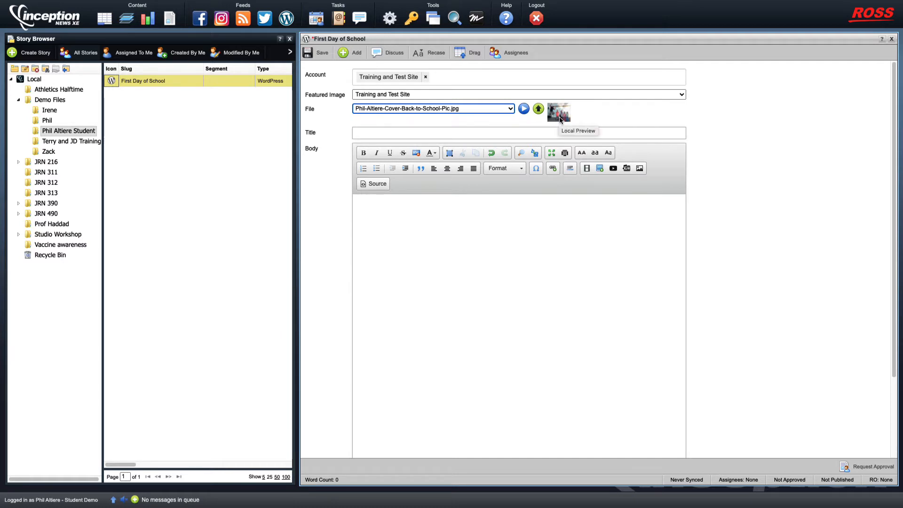
pyautogui.click(524, 109)
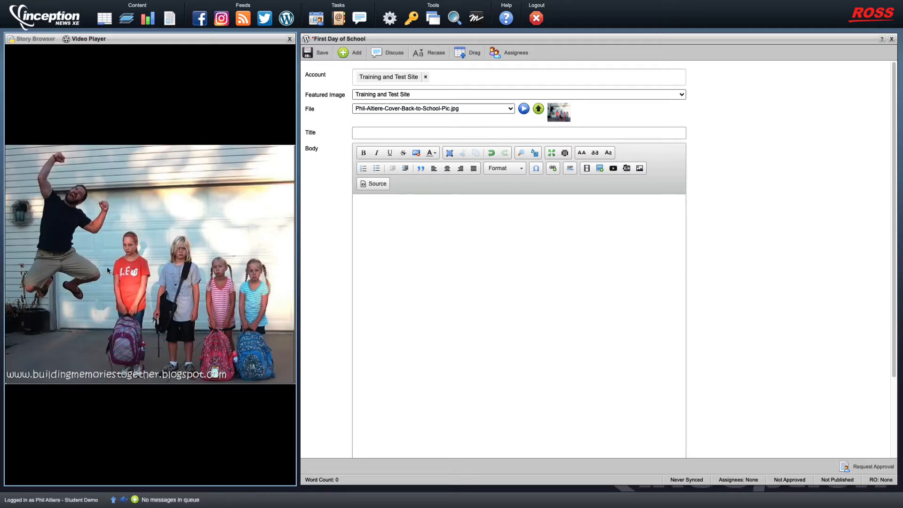
pyautogui.click(290, 38)
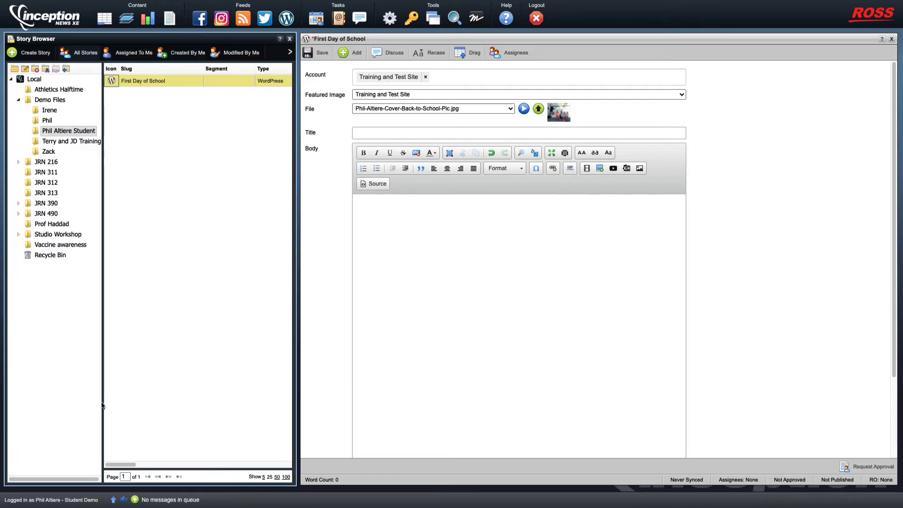
pyautogui.click(365, 133)
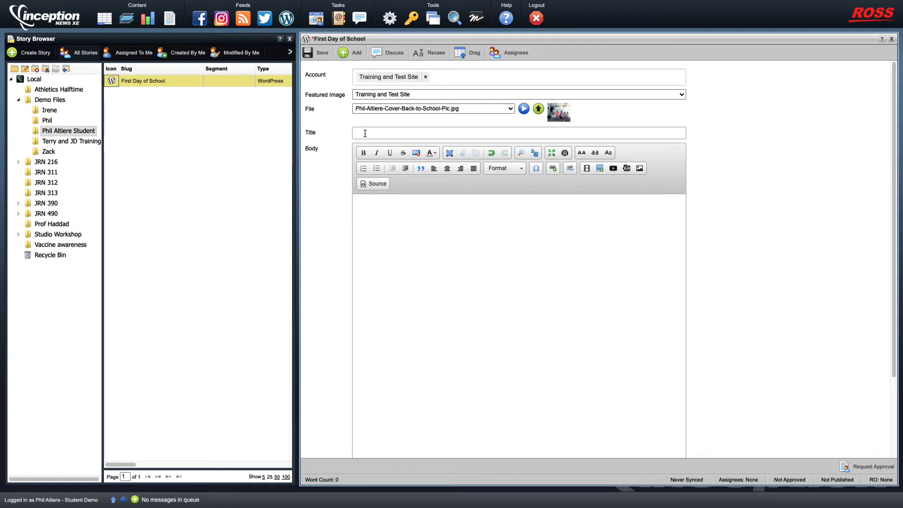
pyautogui.write('Kids go back to school')
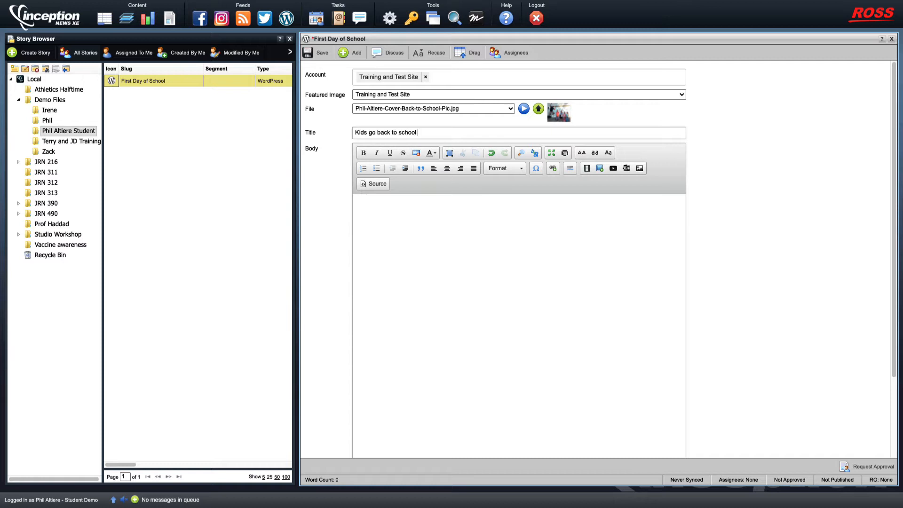
pyautogui.write(' after a long summer')
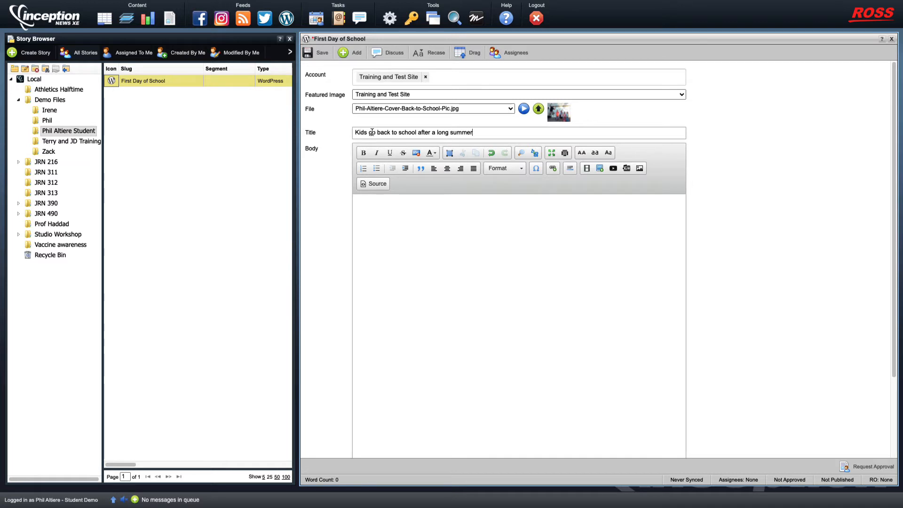
# Fix the headline to read 'Kids Go Back to School After a Long Summer'
pyautogui.press('BackSpace')
pyautogui.write('G')
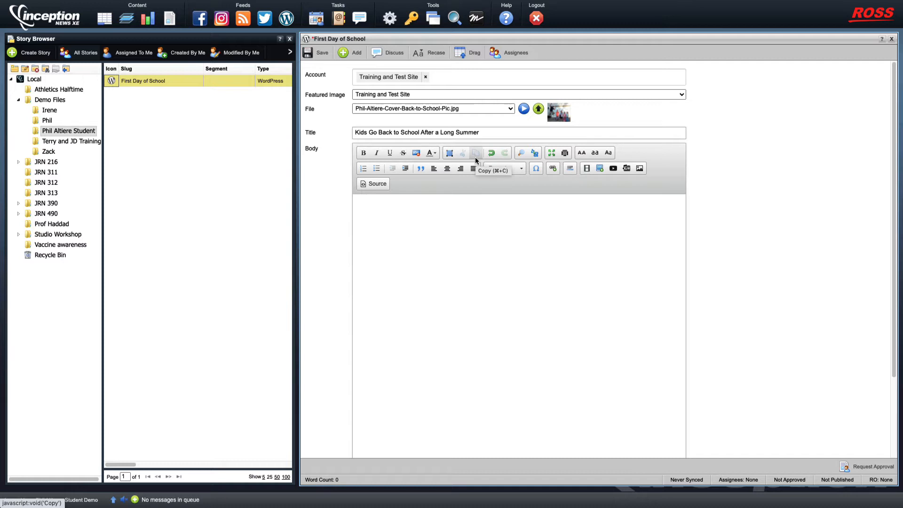
# Save the story with its headline, account and featured image
pyautogui.scroll(-2, 432, 242)
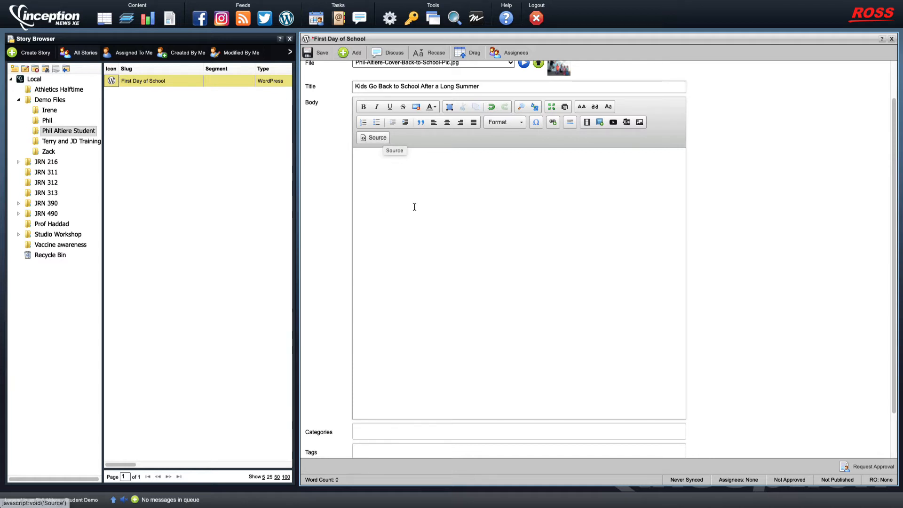
pyautogui.scroll(2, 412, 214)
pyautogui.click(409, 226)
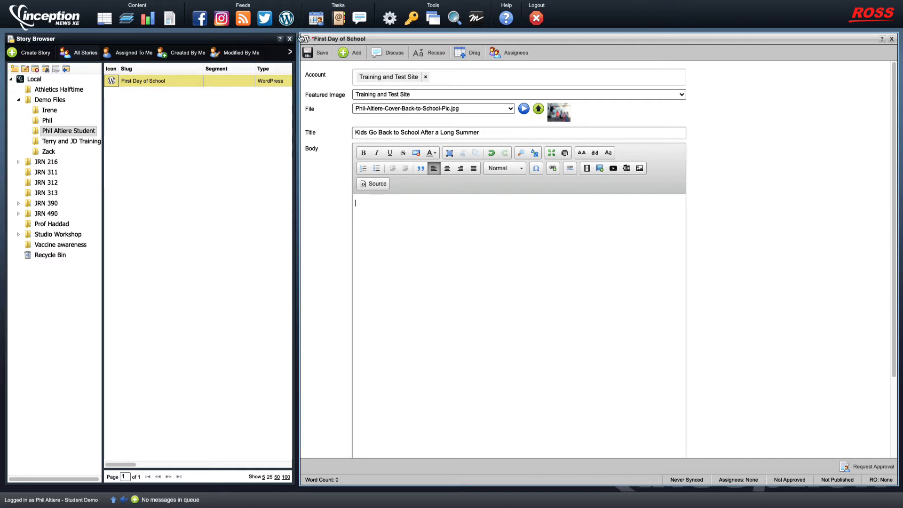
pyautogui.click(321, 55)
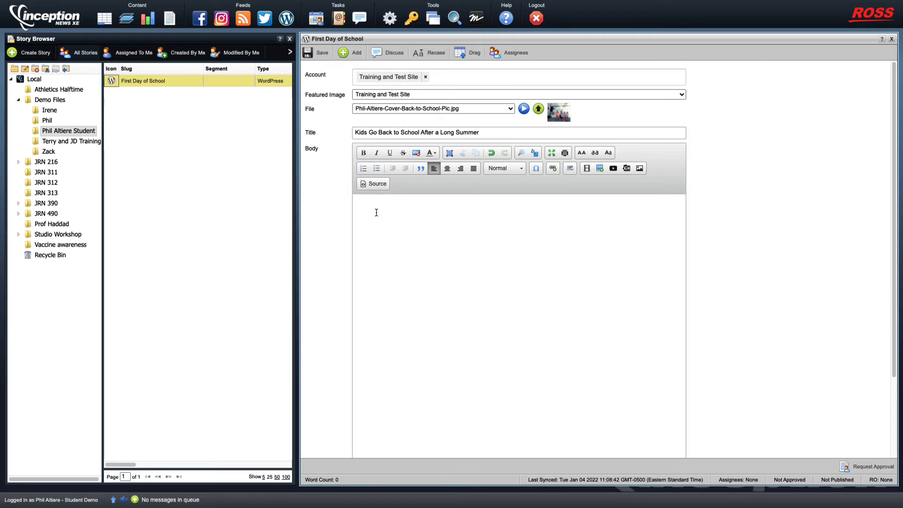
# Type the body 'After a long summer, students are returning to their bus stops and going back to school.'
pyautogui.write('A')
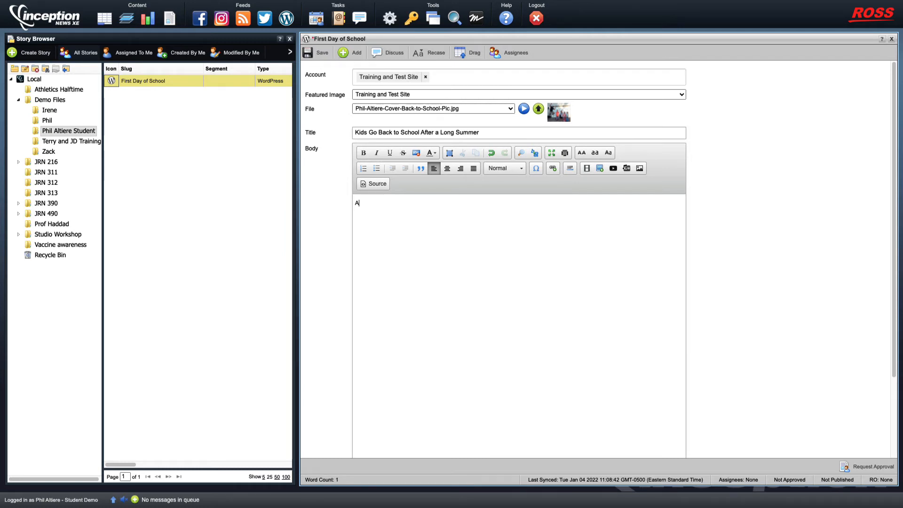
pyautogui.write('fter a long ')
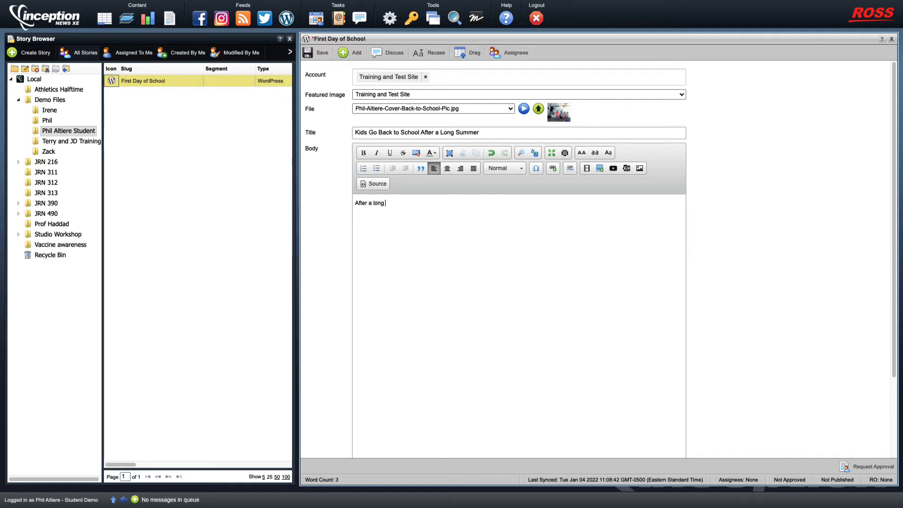
pyautogui.write('summer, stud')
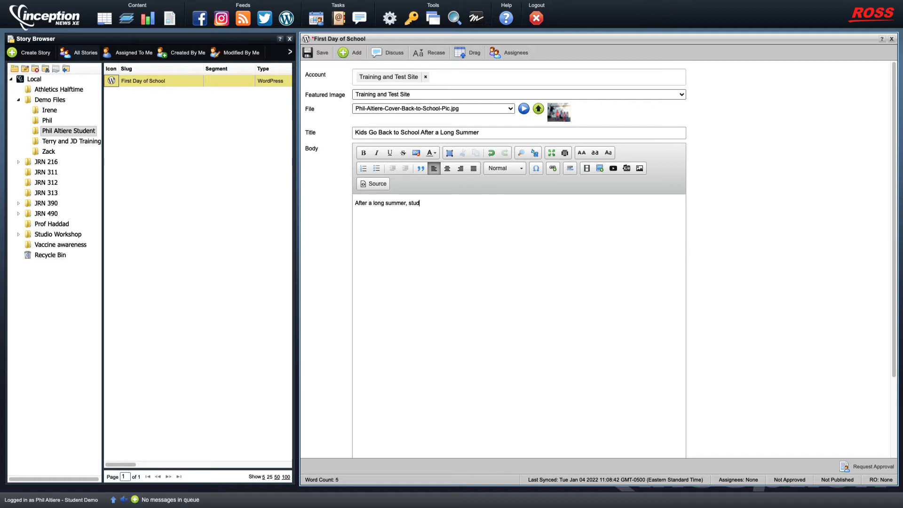
pyautogui.write('ents are r')
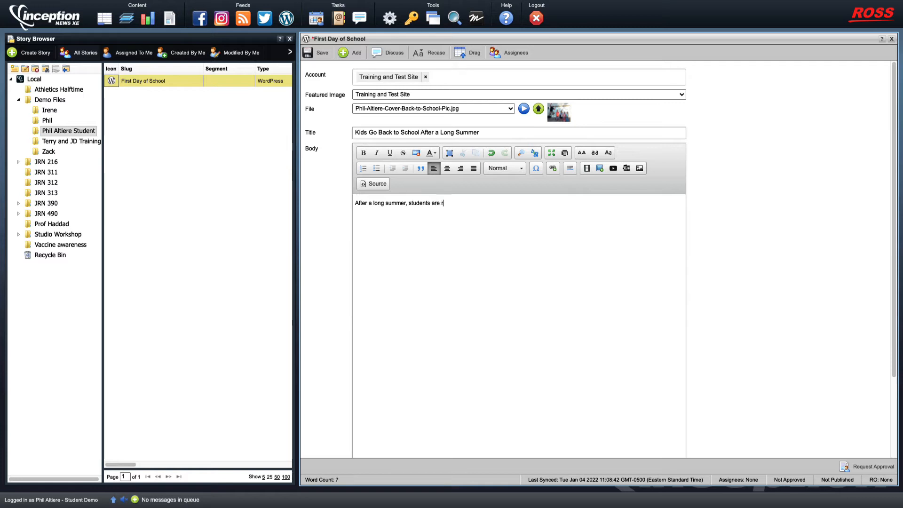
pyautogui.write('eturning to their bus')
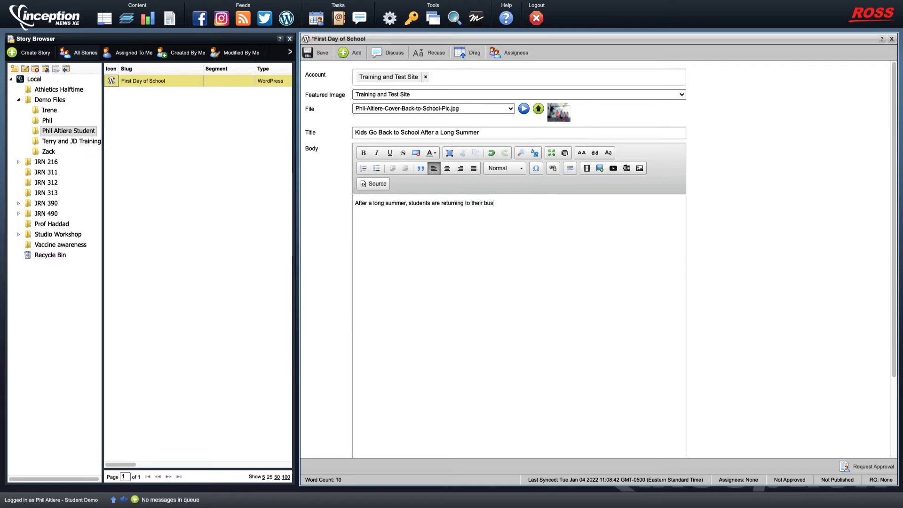
pyautogui.write(' stop')
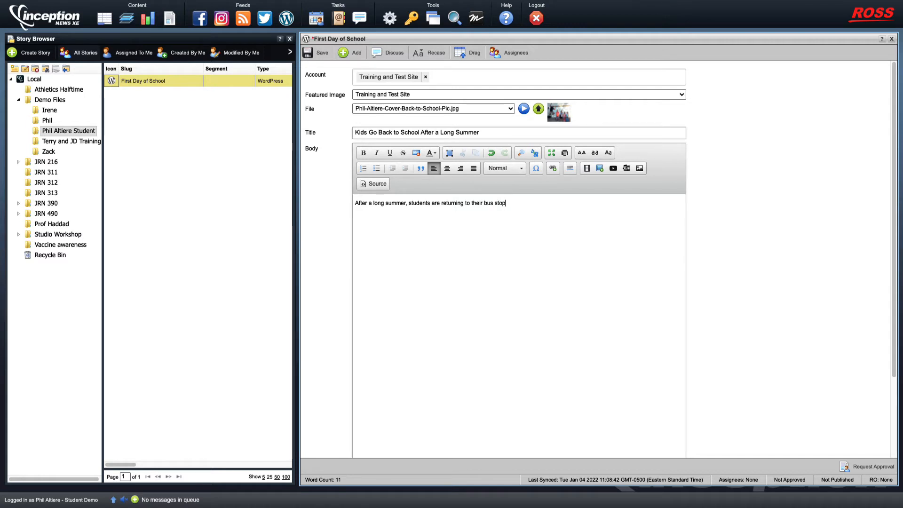
pyautogui.write('s and going back to school.')
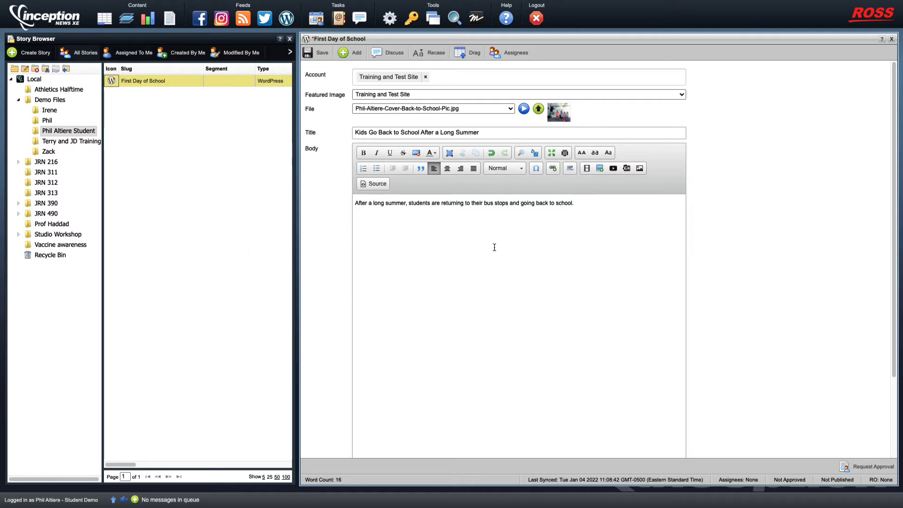
# Add an empty paragraph below the back-to-school opening sentence
pyautogui.scroll(-3, 493, 251)
pyautogui.scroll(1, 492, 249)
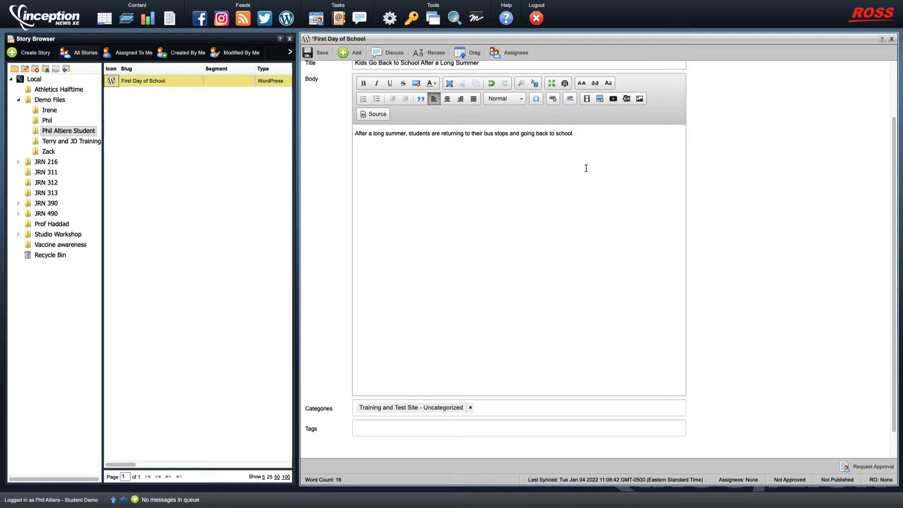
pyautogui.press('Return')
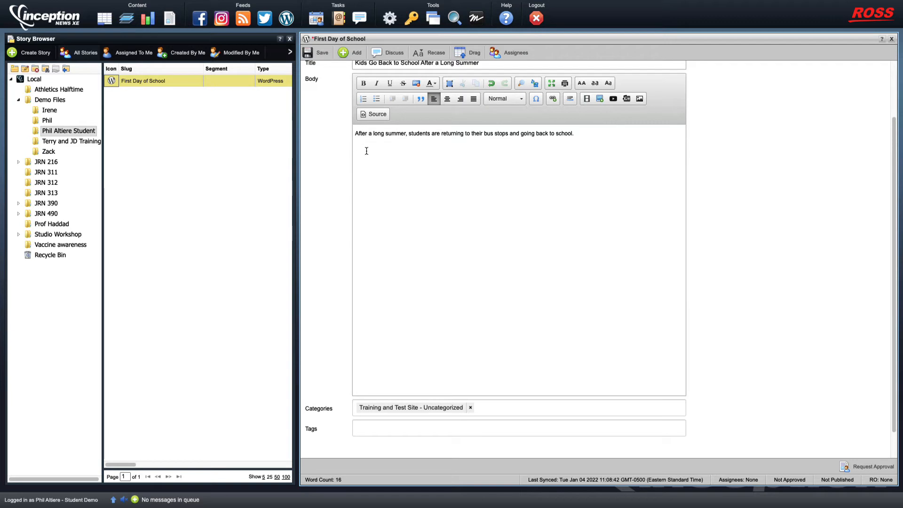
# Open Insert Media and set the media source to Training and Test Site
pyautogui.click(587, 99)
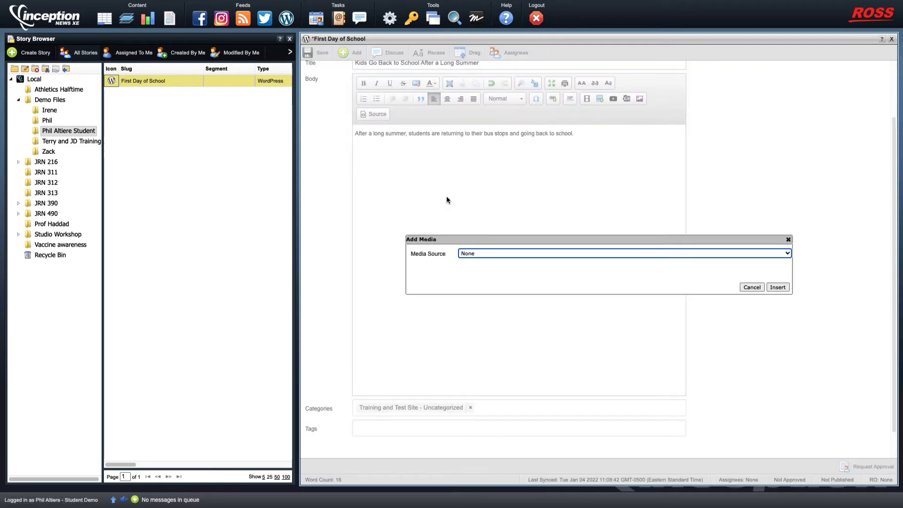
pyautogui.click(508, 254)
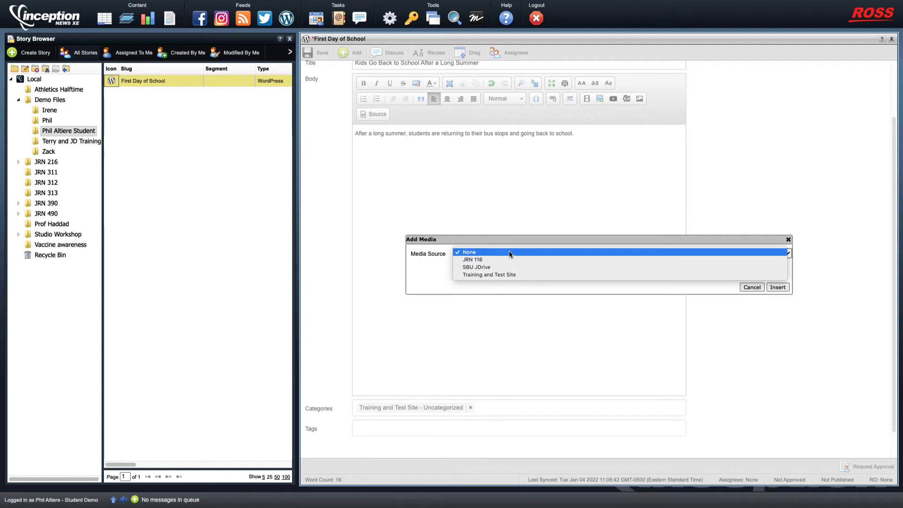
pyautogui.click(504, 275)
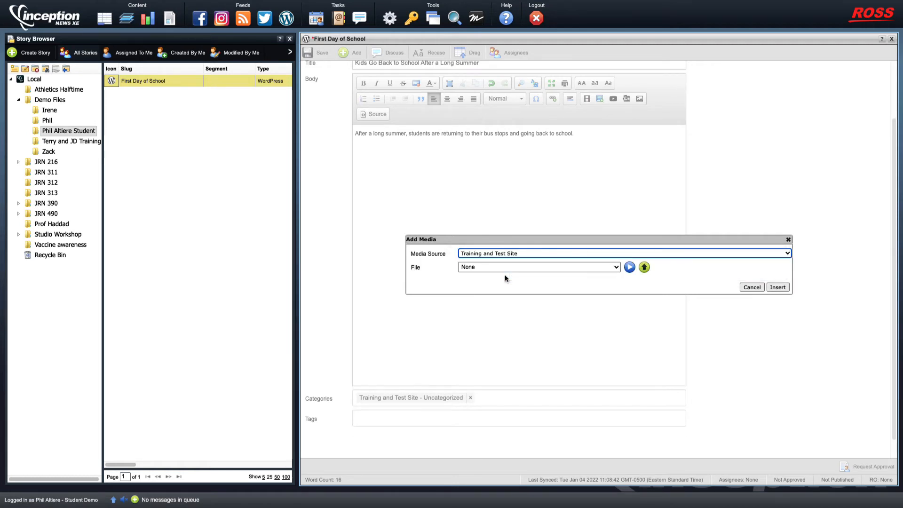
pyautogui.click(517, 267)
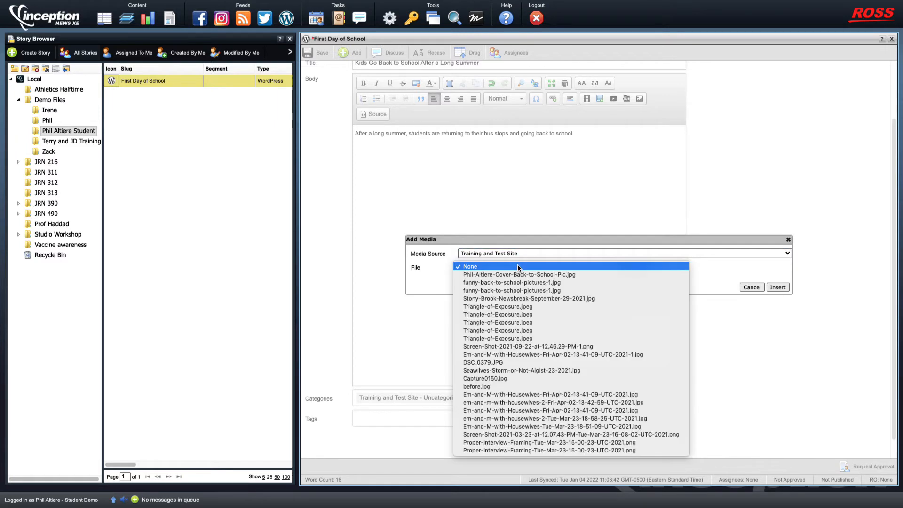
pyautogui.click(564, 242)
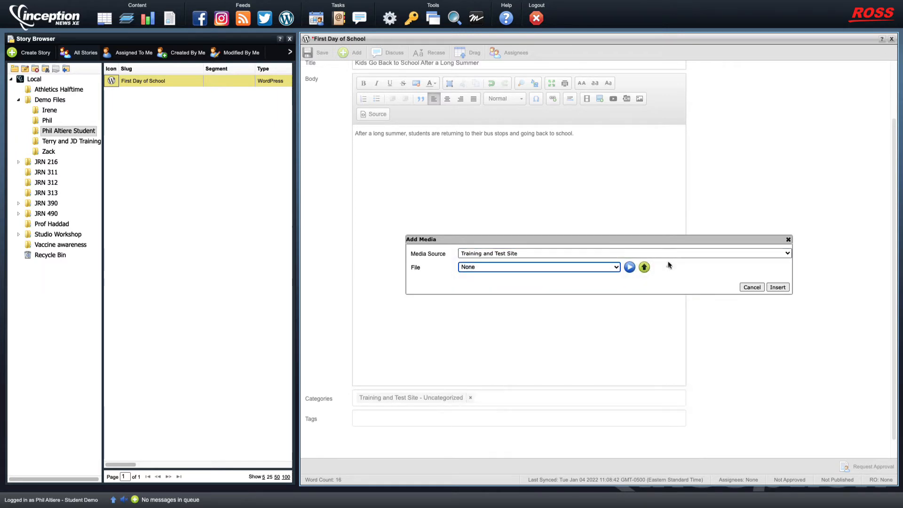
# Upload the kids' first-day photo from the computer to the site
pyautogui.click(645, 267)
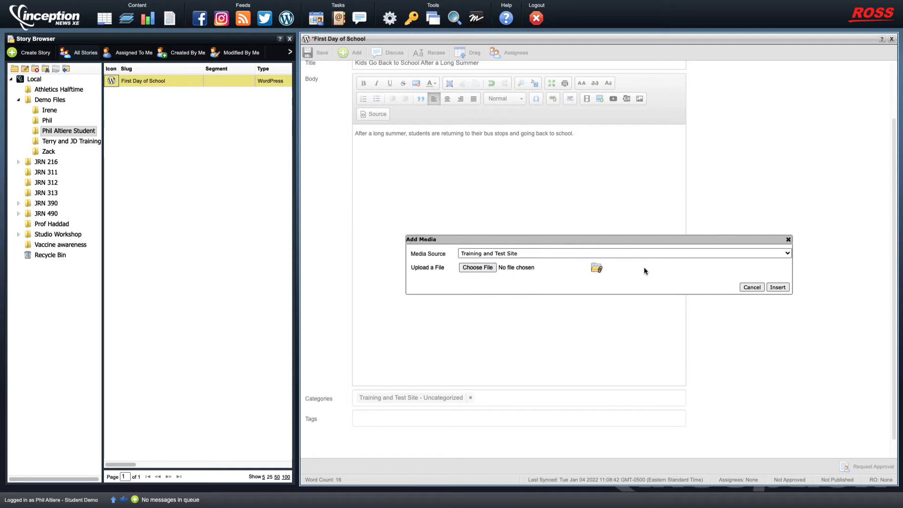
pyautogui.click(478, 267)
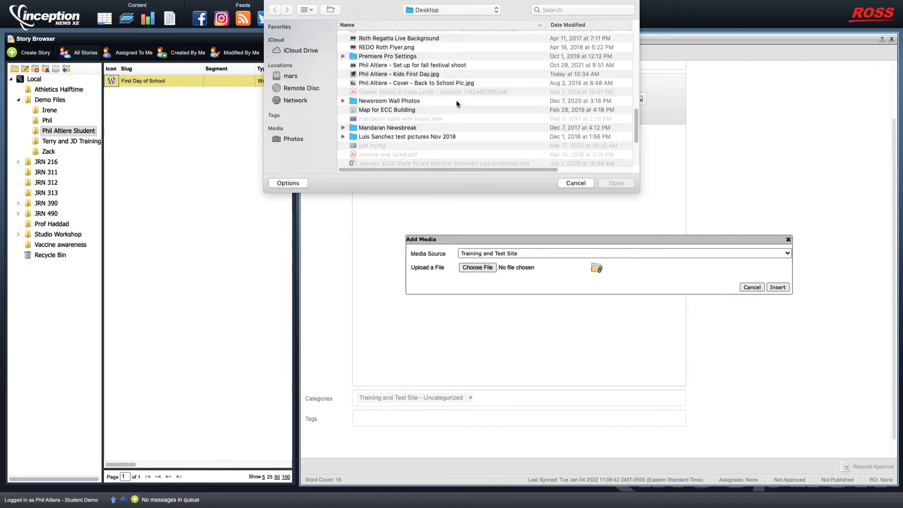
pyautogui.click(408, 76)
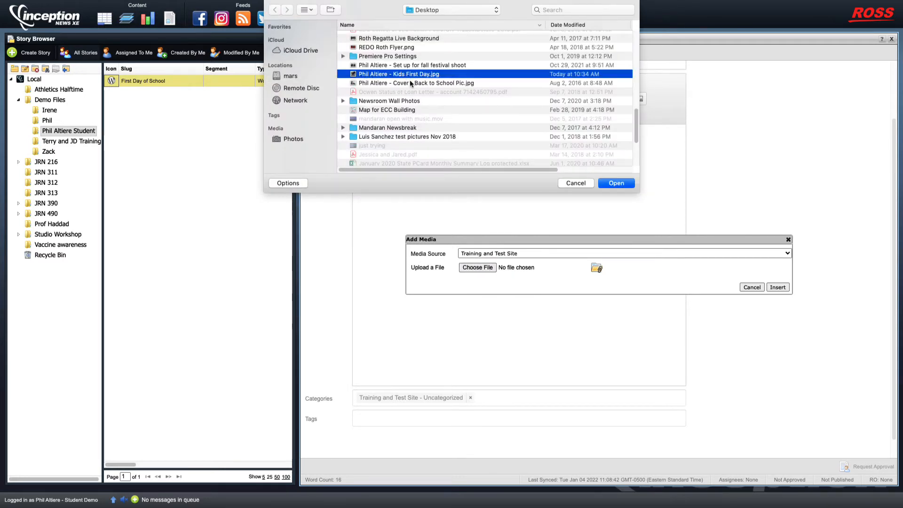
pyautogui.click(612, 183)
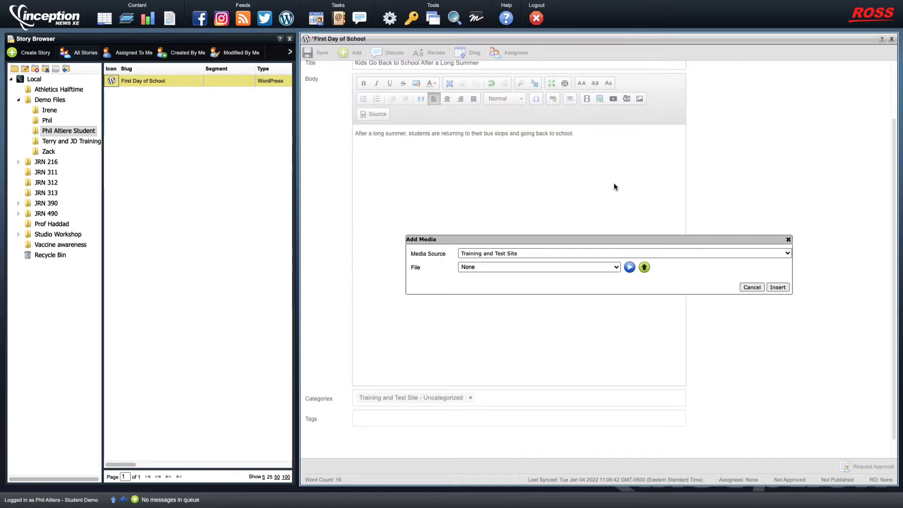
pyautogui.click(483, 269)
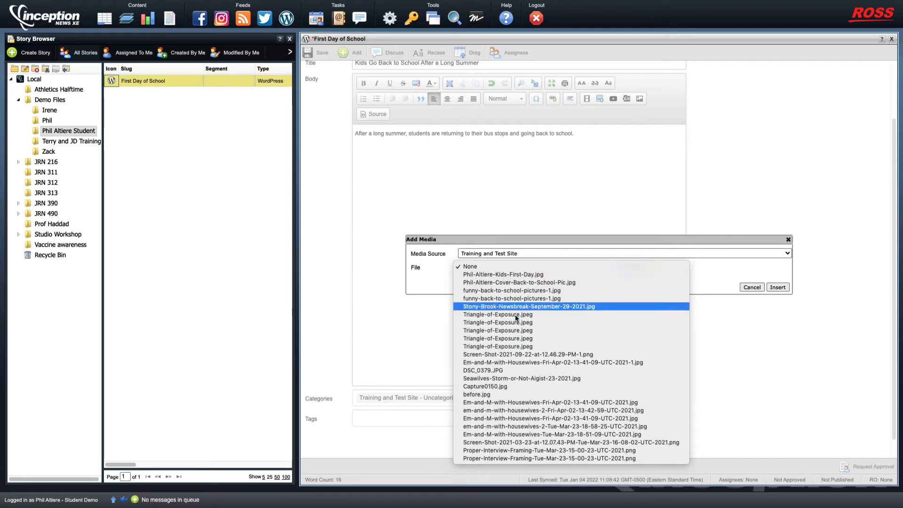
# Select and preview the uploaded kids' first-day photo, then insert it into the body
pyautogui.click(517, 276)
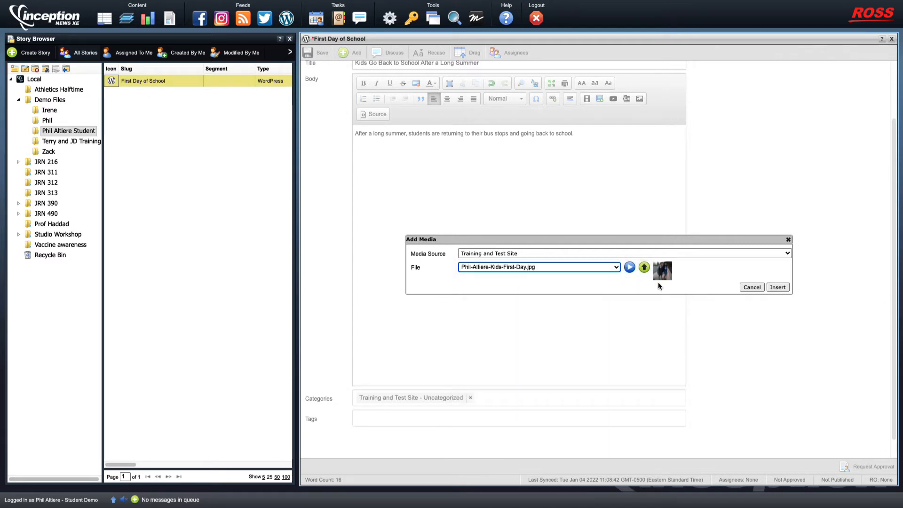
pyautogui.click(630, 268)
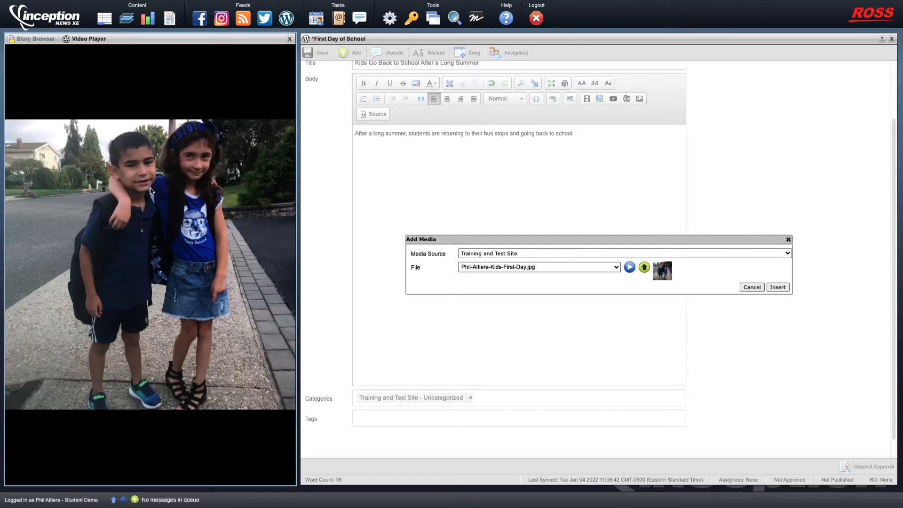
pyautogui.click(289, 39)
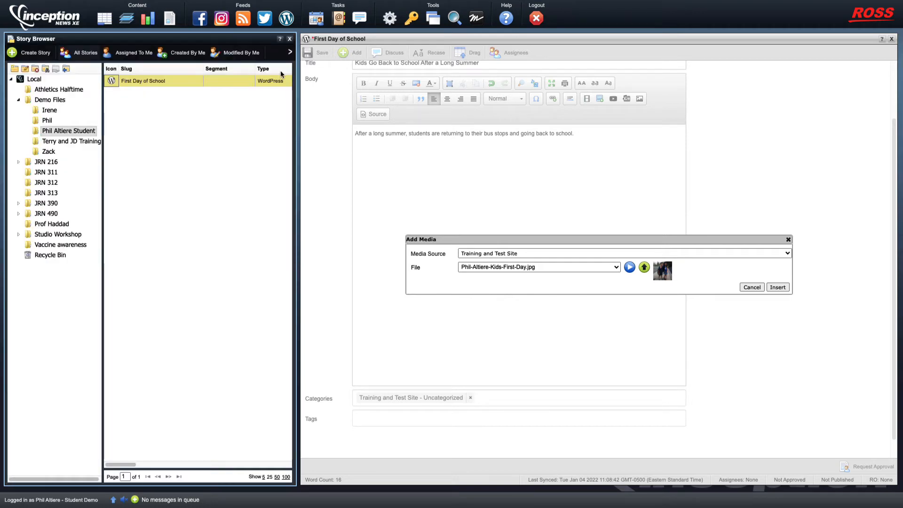
pyautogui.click(778, 288)
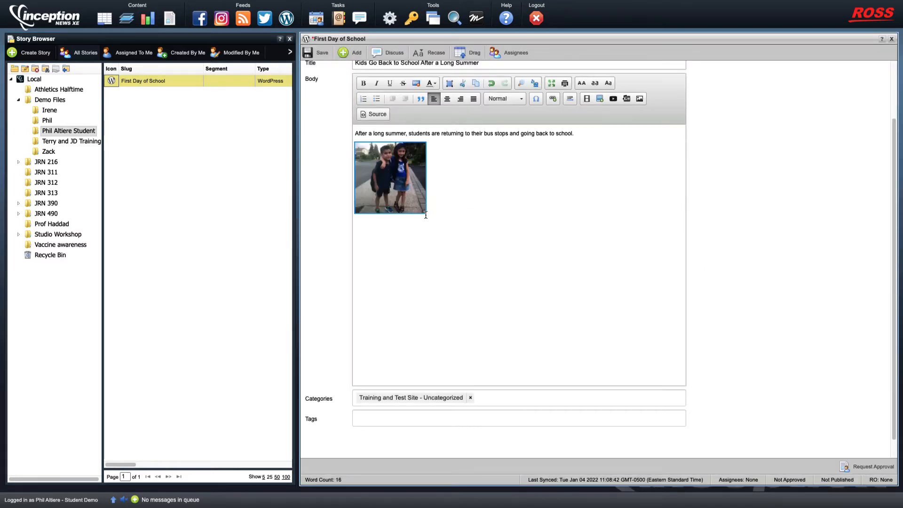
# Enlarge and centre the photo, then enable Captioned image in Image Properties at 312 × 312
pyautogui.moveTo(422, 199)
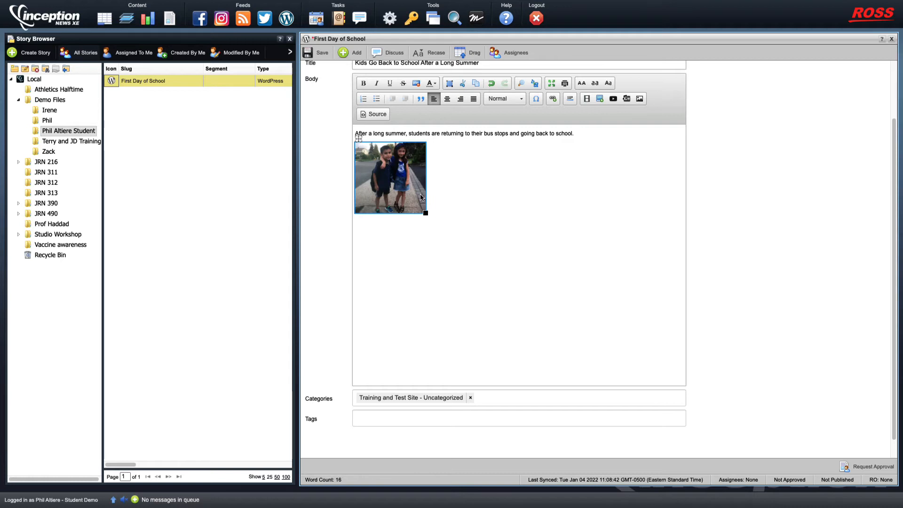
pyautogui.moveTo(425, 213); pyautogui.dragTo(554, 290)
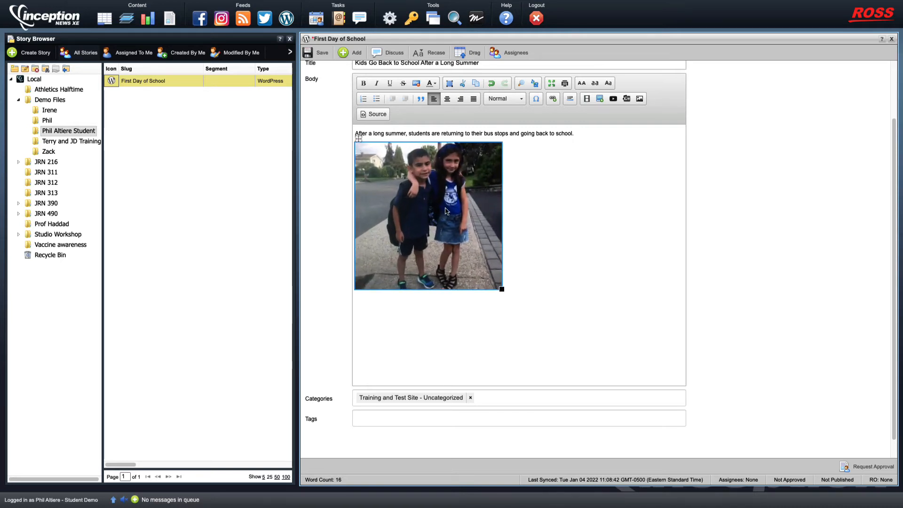
pyautogui.click(448, 100)
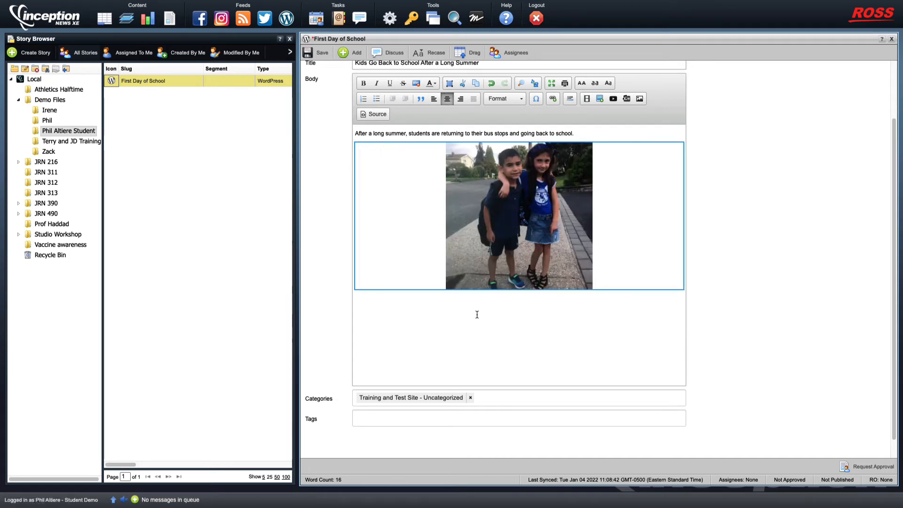
pyautogui.doubleClick(527, 229)
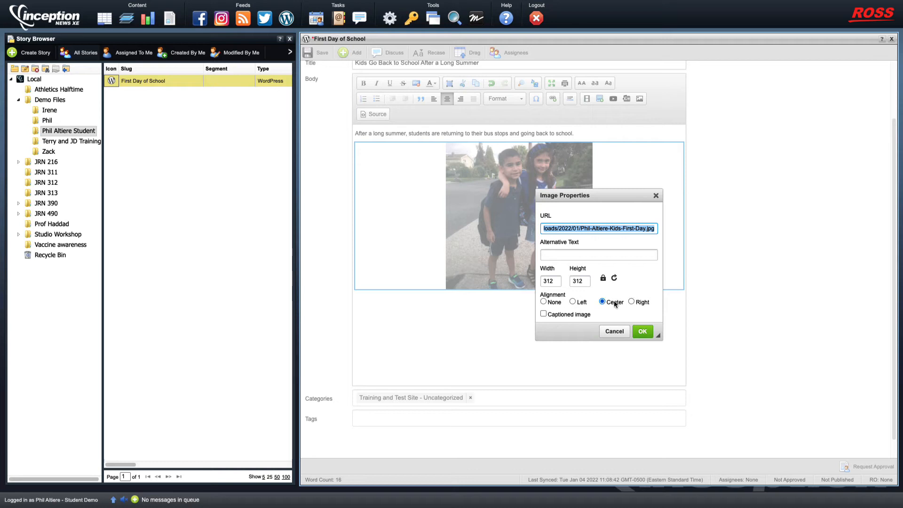
pyautogui.click(544, 315)
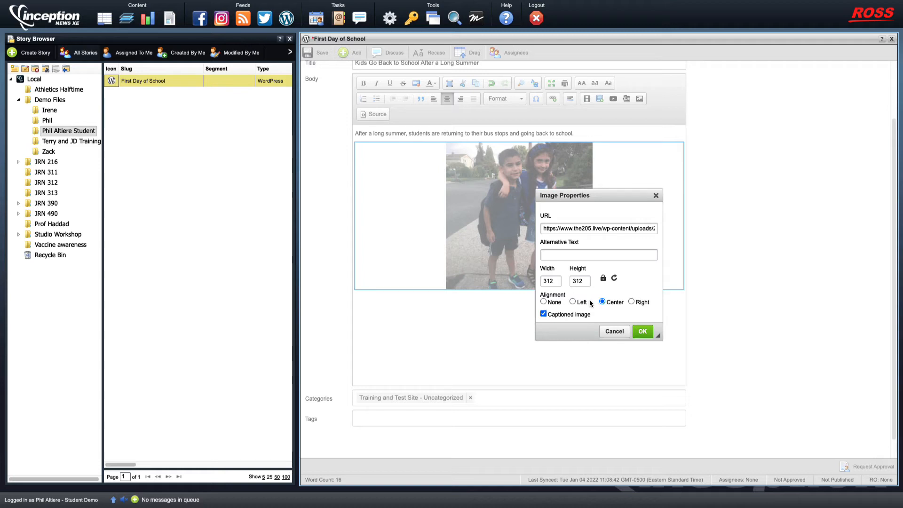
# Replace the 'Caption' placeholder with a caption naming both 8-year-olds at a Lake Grove, NY bus stop, September 8, 2019
pyautogui.click(647, 332)
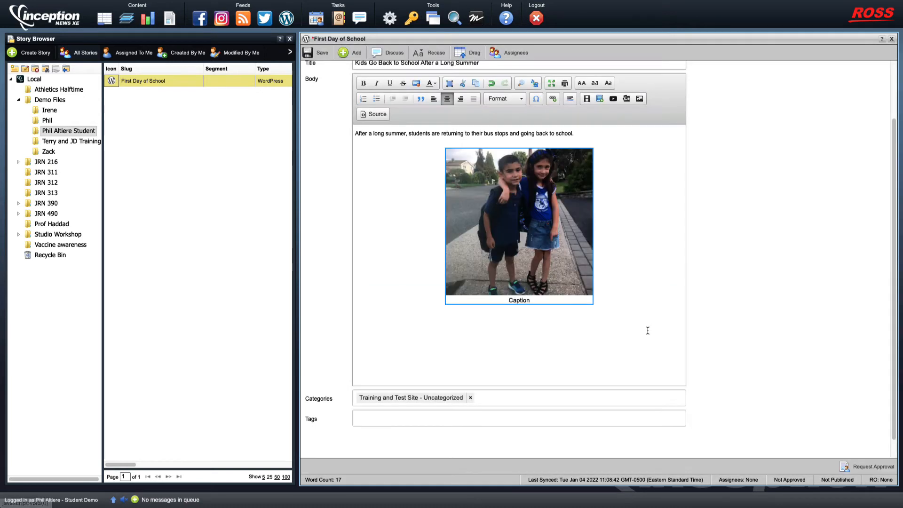
pyautogui.click(522, 302)
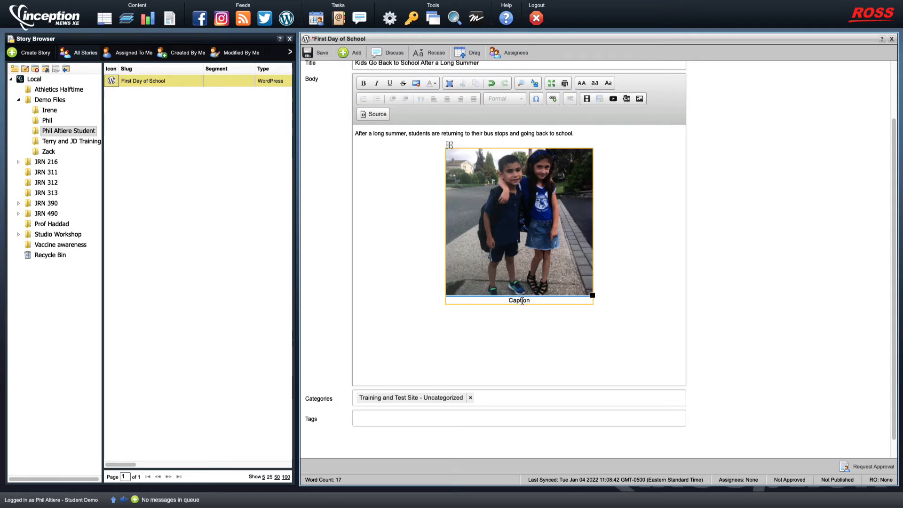
pyautogui.doubleClick(521, 301)
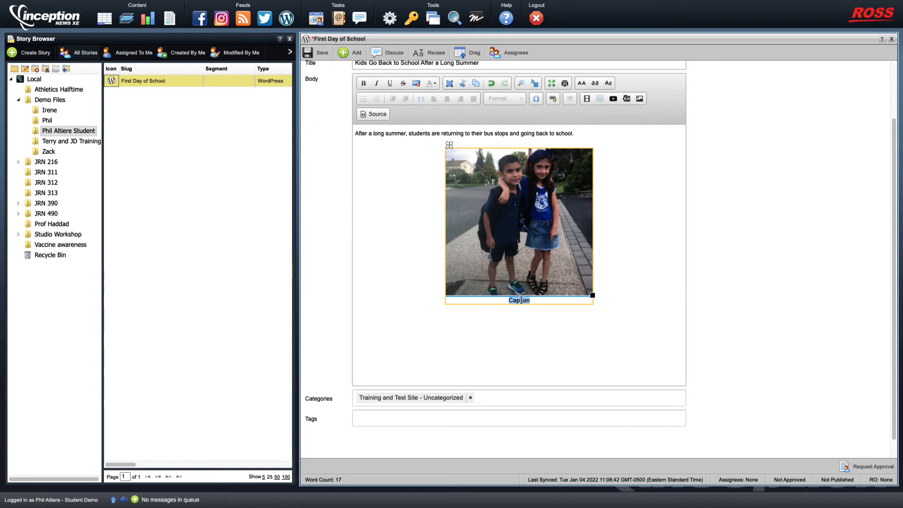
pyautogui.press('BackSpace')
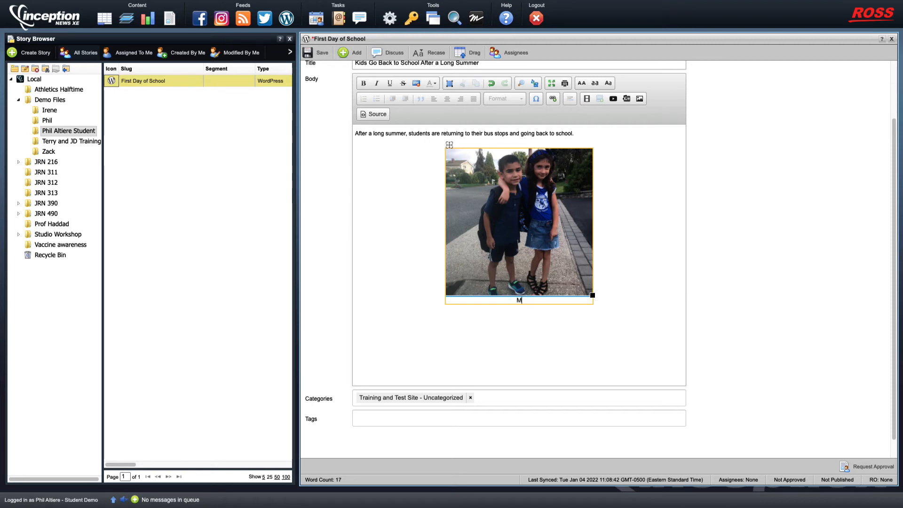
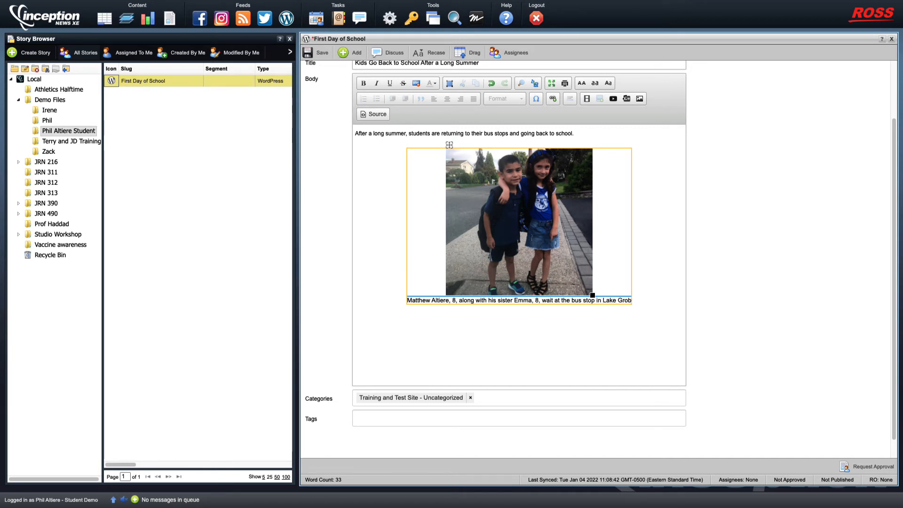
pyautogui.press('BackSpace')
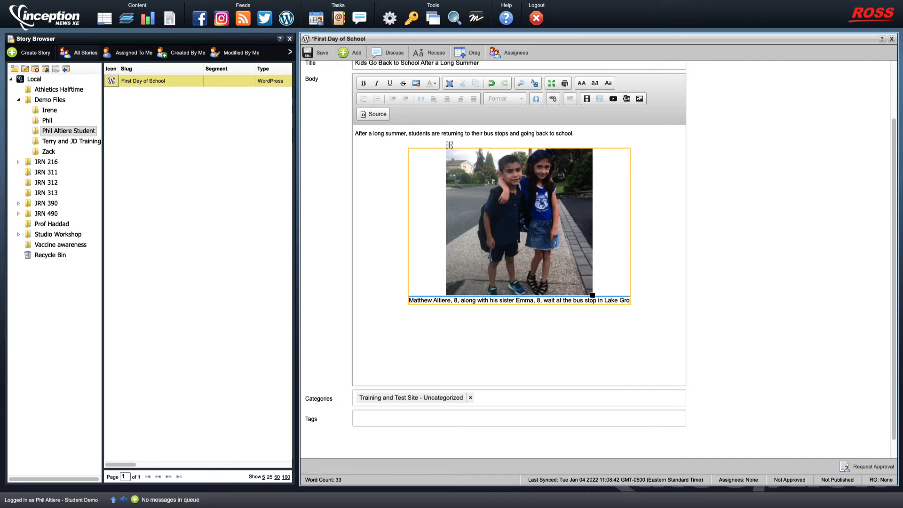
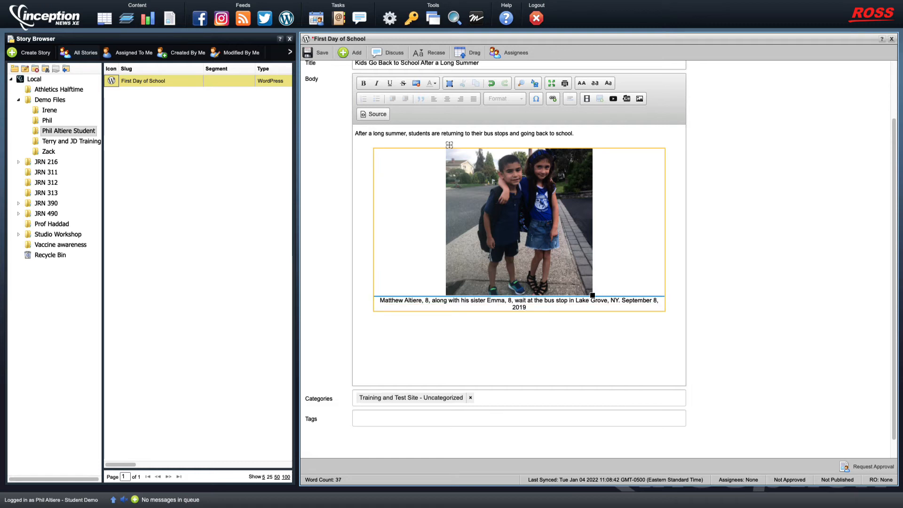
# Break the caption onto two lines before 'Lake', italicize it, and enlarge the photo
pyautogui.click(576, 300)
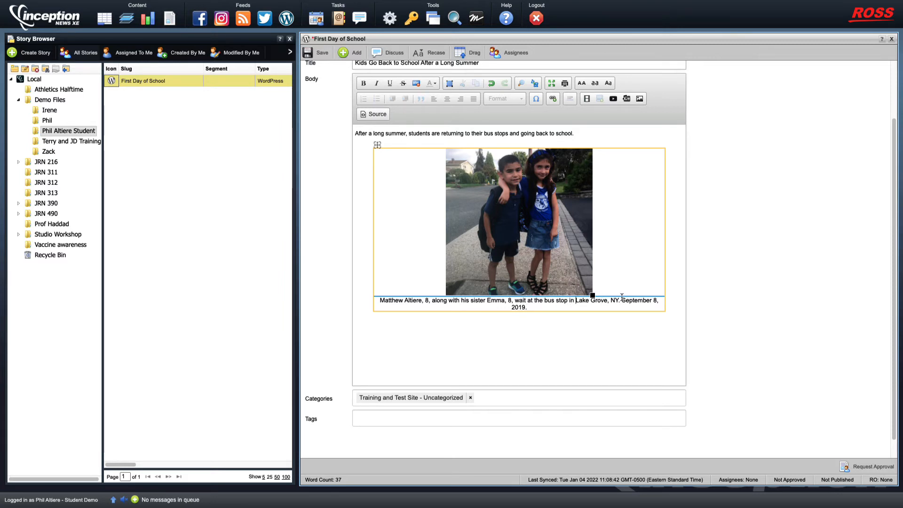
pyautogui.press('Return')
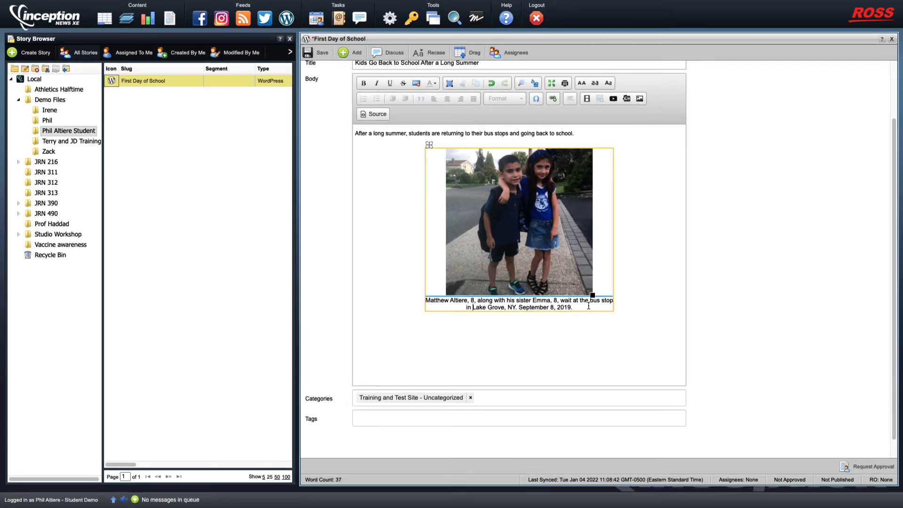
pyautogui.moveTo(573, 308); pyautogui.dragTo(424, 301)
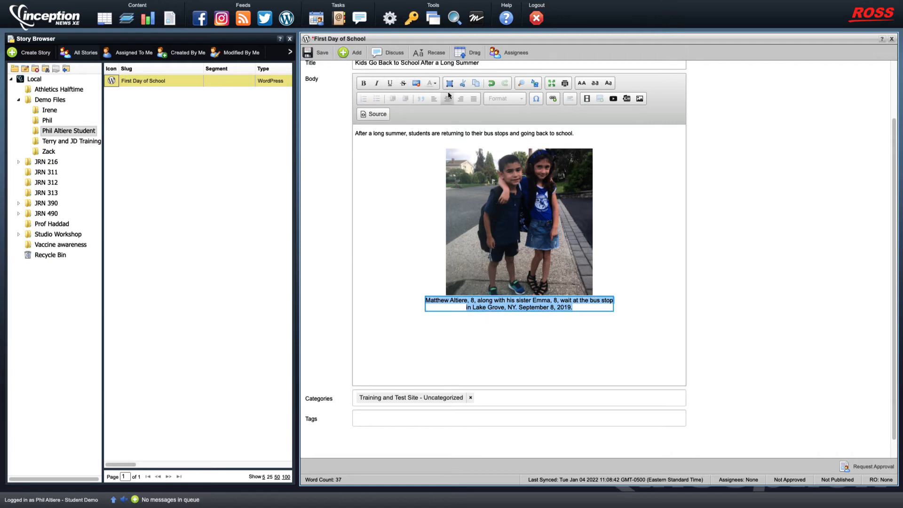
pyautogui.click(377, 83)
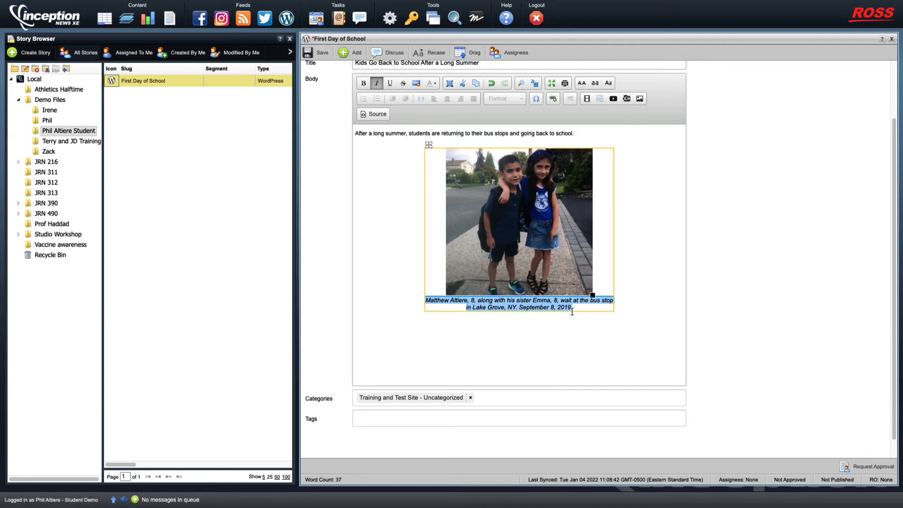
pyautogui.click(633, 329)
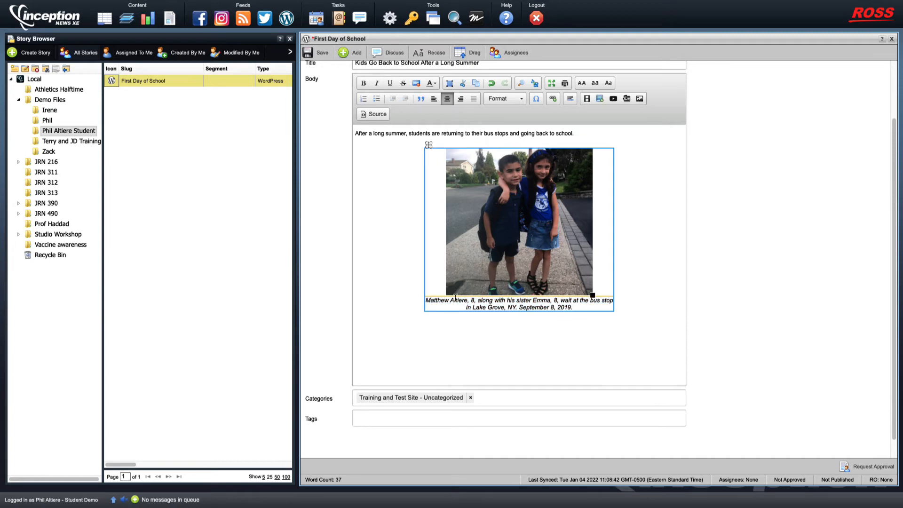
pyautogui.moveTo(593, 296); pyautogui.dragTo(635, 346)
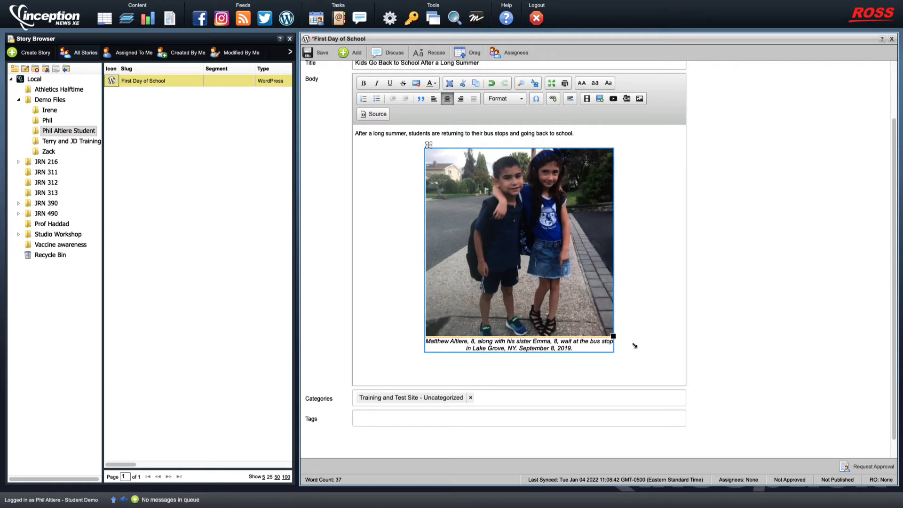
# Place the cursor on the empty body line below the enlarged photo's caption
pyautogui.click(631, 359)
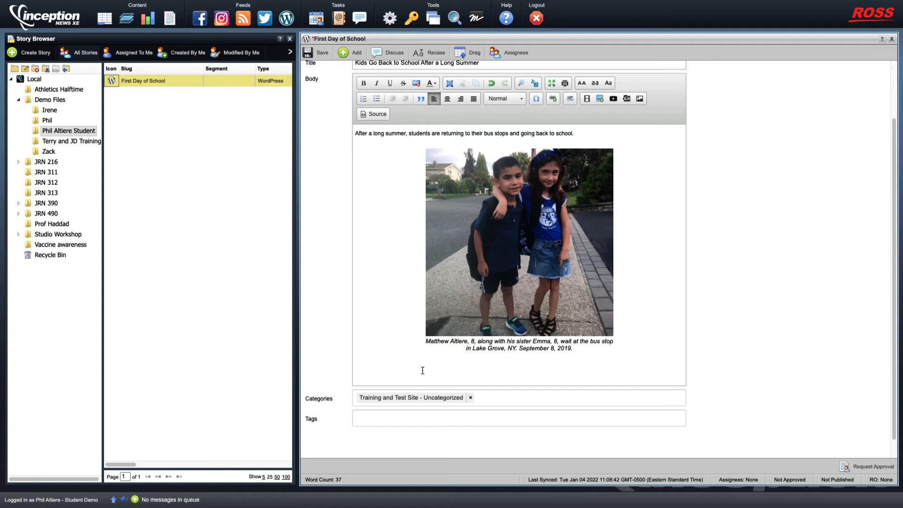
# Type the next paragraph, starting 'During the summer,', about the siblings deciding to try out for the olympics
pyautogui.write('During the summer, Matthew and Emma decided they wanted to tr')
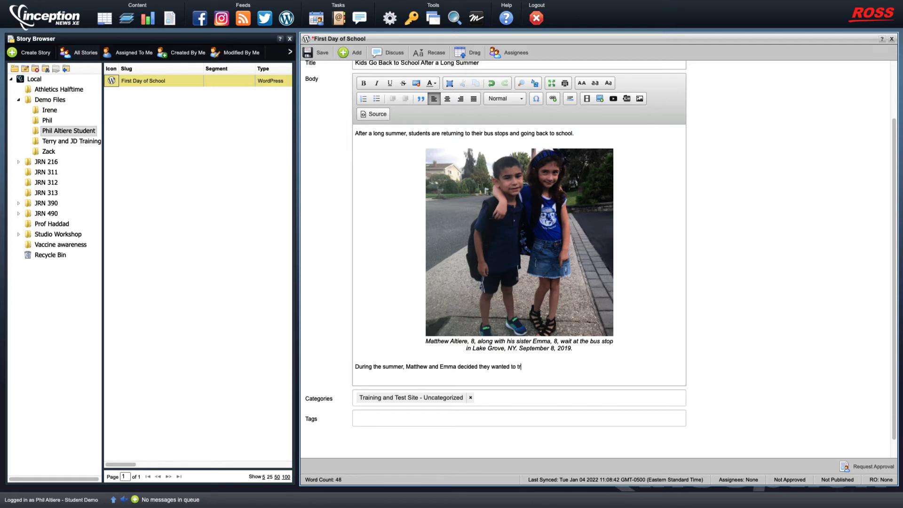
pyautogui.write('y out for the olympics.')
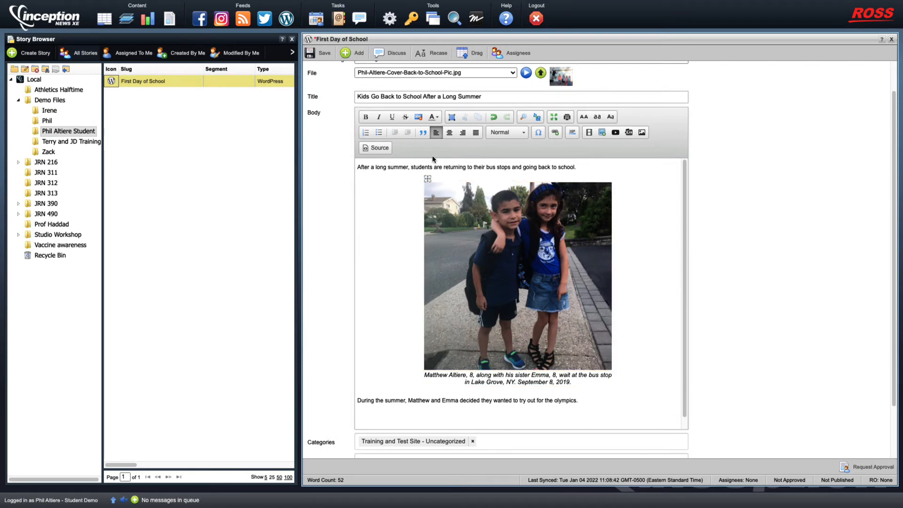
# Show the body's HTML Source and bring the SoundCloud track window over the editor
pyautogui.click(375, 149)
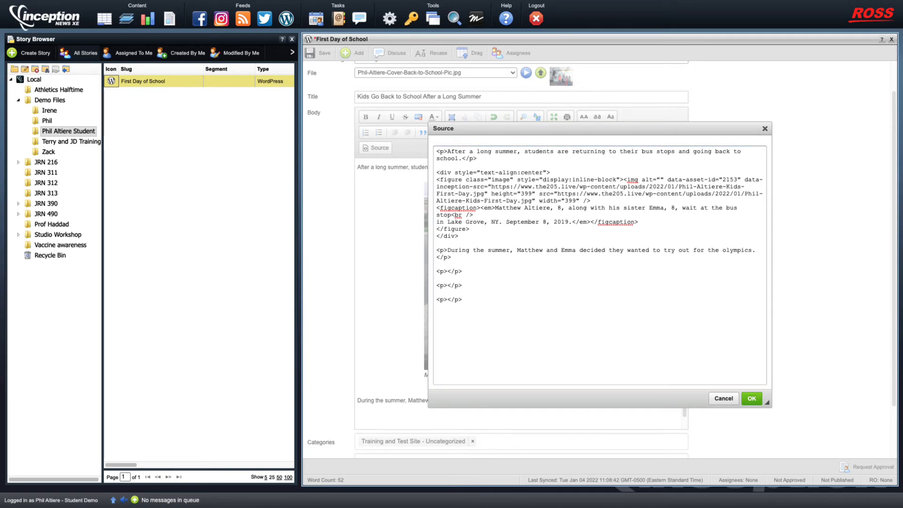
pyautogui.moveTo(1, 6); pyautogui.dragTo(109, 23)
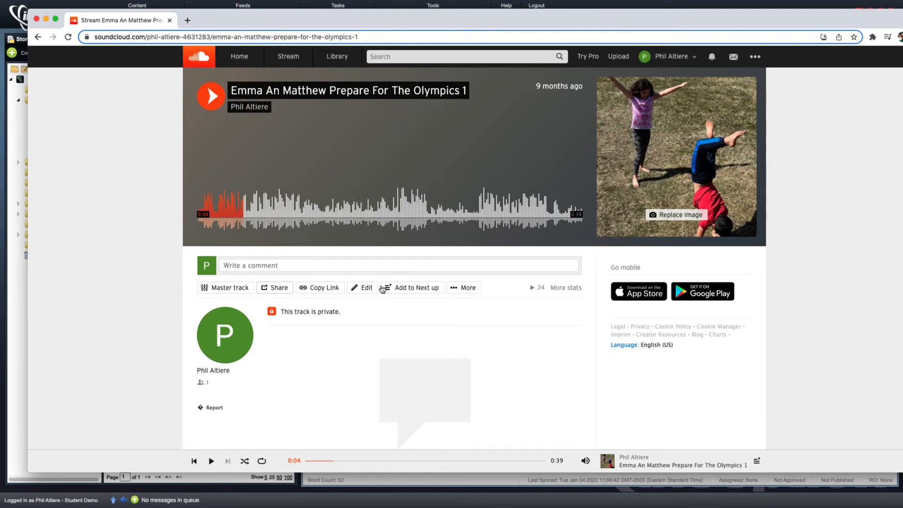
# Open the track's Embed options, try beige and brown player colours, then restore orange #ff5500
pyautogui.click(281, 289)
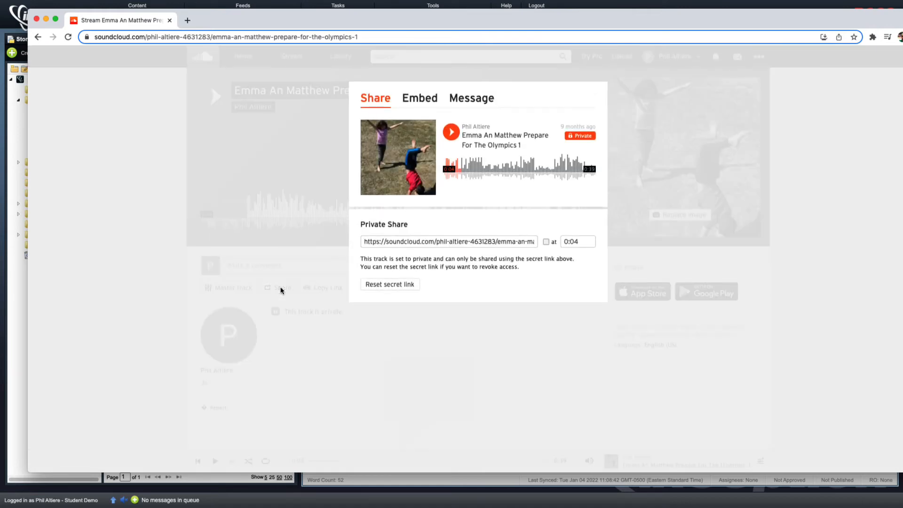
pyautogui.click(416, 105)
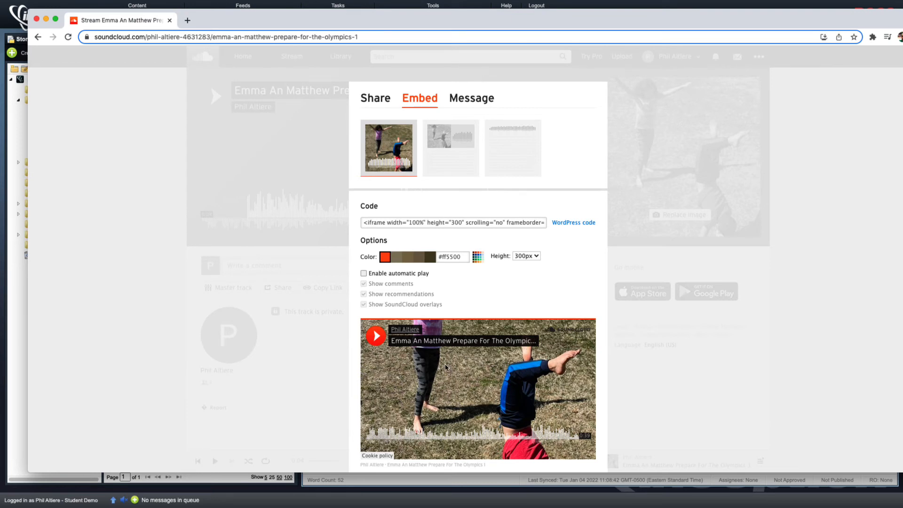
pyautogui.moveTo(516, 168)
pyautogui.click(385, 222)
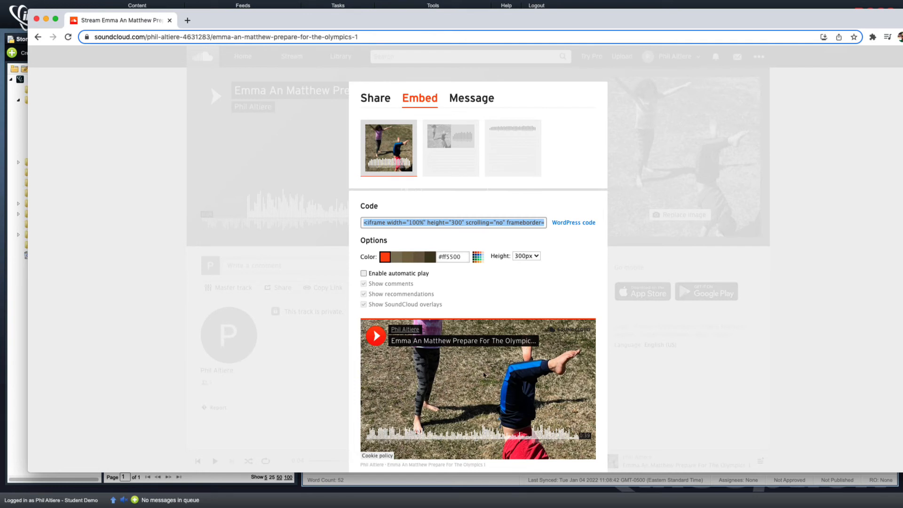
pyautogui.click(364, 282)
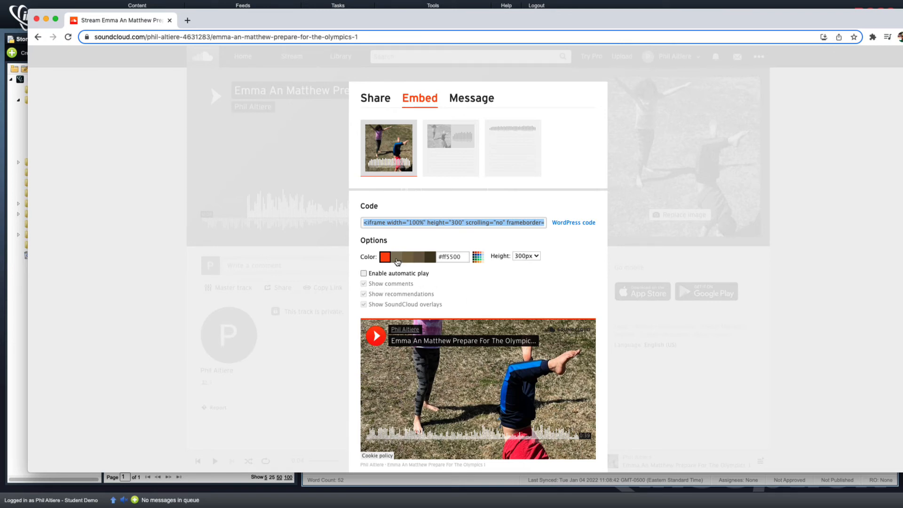
pyautogui.click(396, 260)
pyautogui.click(417, 260)
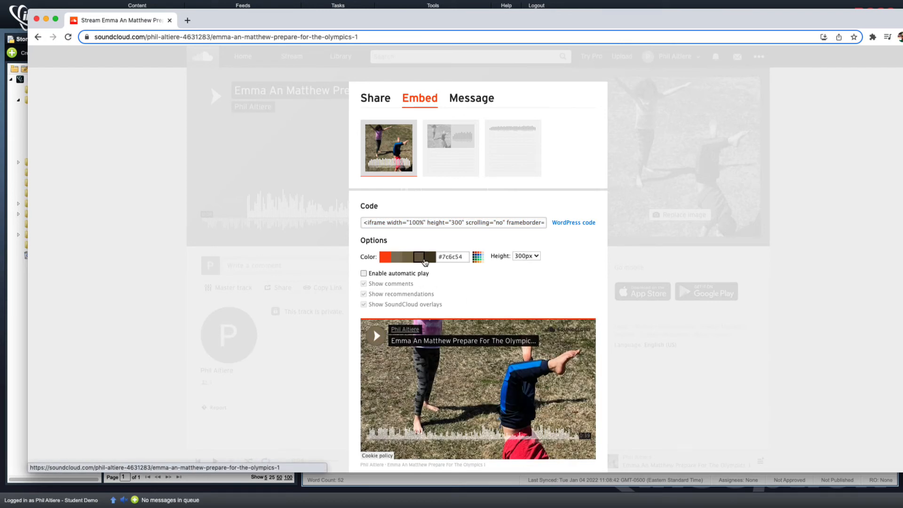
pyautogui.click(385, 257)
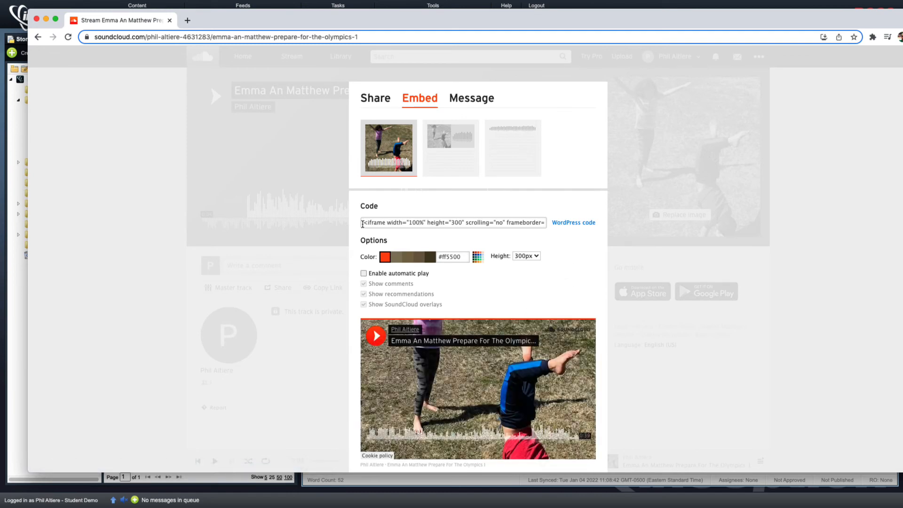
# Select and copy the full iframe embed code, then move Chrome aside to reveal the Source dialog
pyautogui.click(363, 223)
pyautogui.click(363, 222)
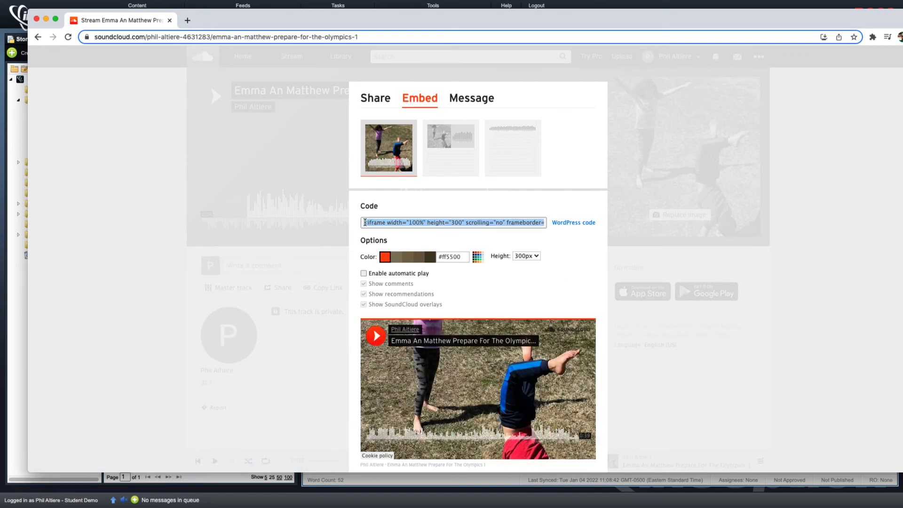
pyautogui.click(365, 222)
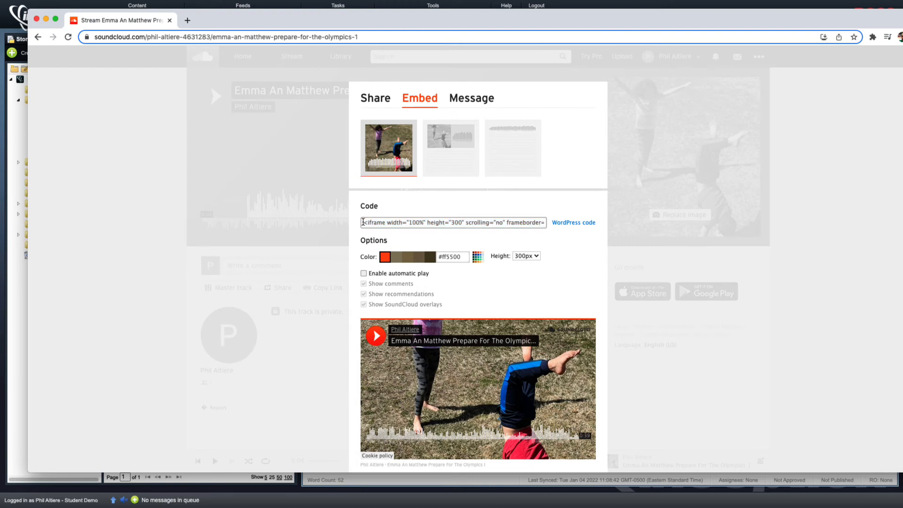
pyautogui.moveTo(363, 223); pyautogui.dragTo(623, 242)
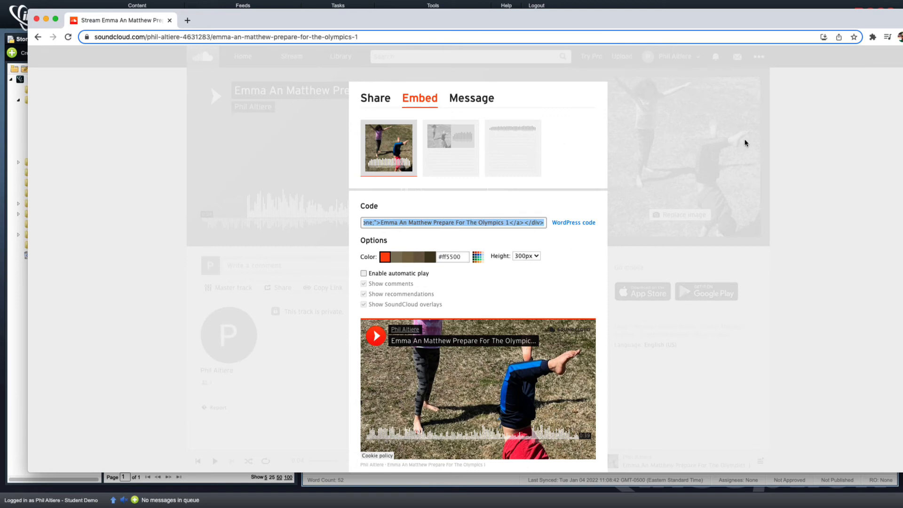
pyautogui.moveTo(424, 26); pyautogui.dragTo(0, 79)
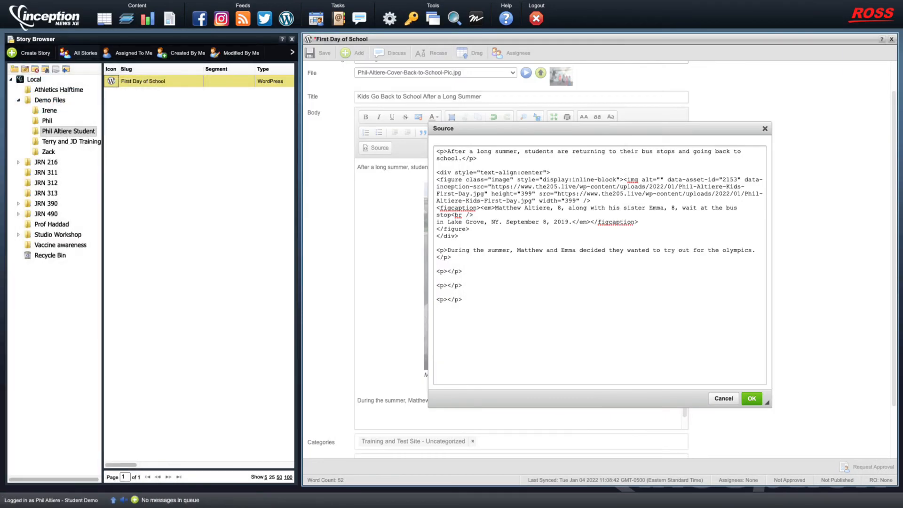
# Paste the SoundCloud 'Emma An Matthew Prepare For The Olympics 1' embed code below the last paragraph in Source
pyautogui.click(450, 313)
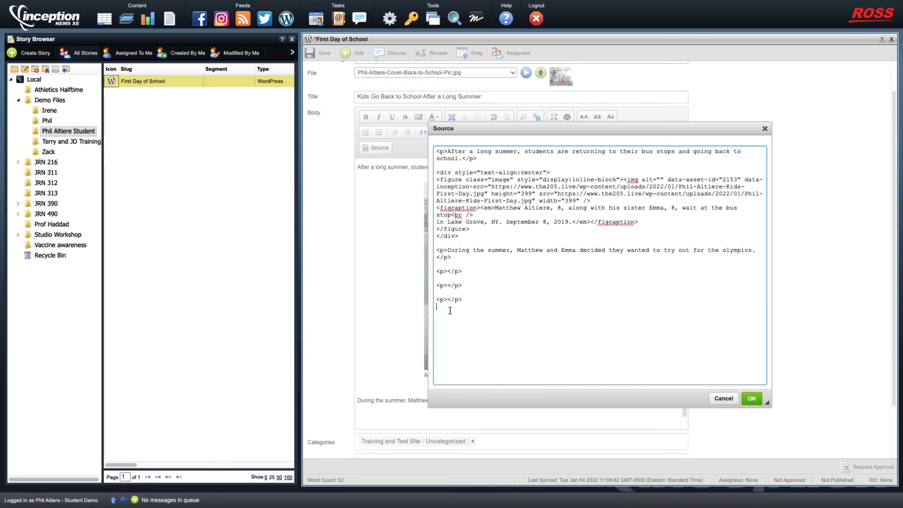
pyautogui.rightClick(440, 307)
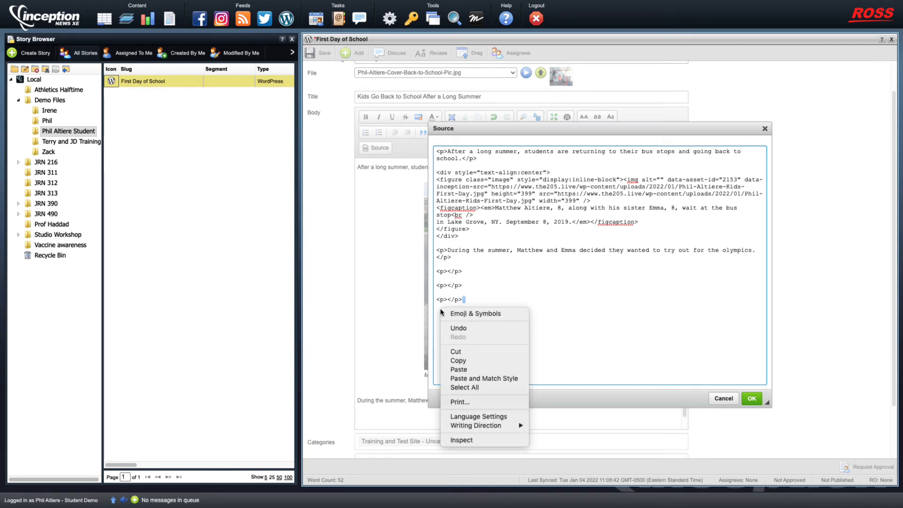
pyautogui.click(453, 307)
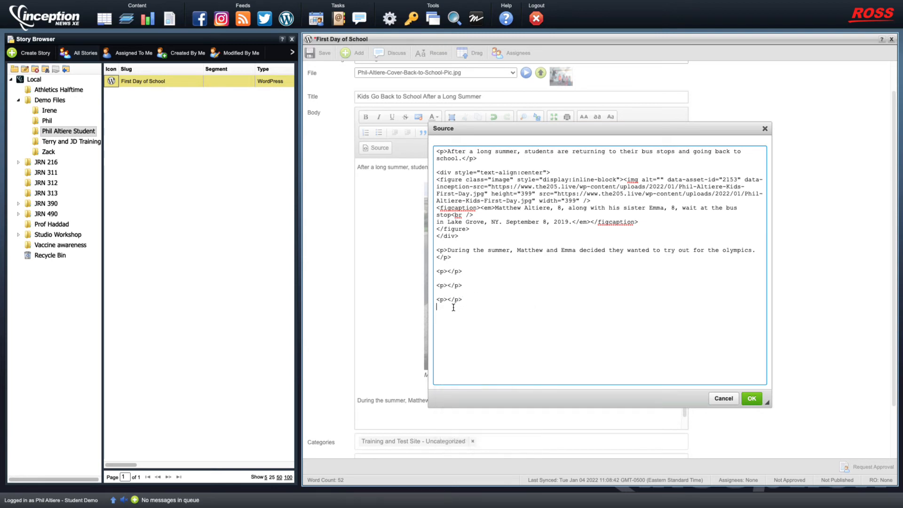
pyautogui.rightClick(444, 307)
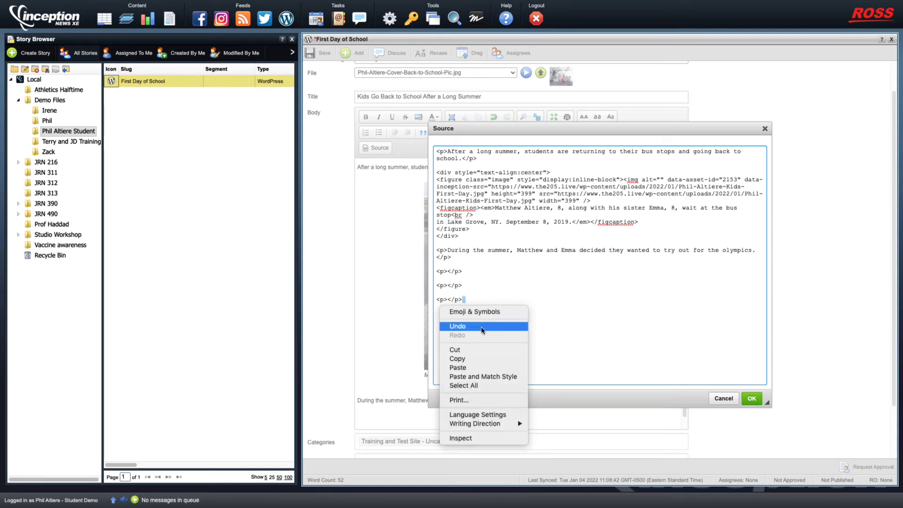
pyautogui.click(495, 299)
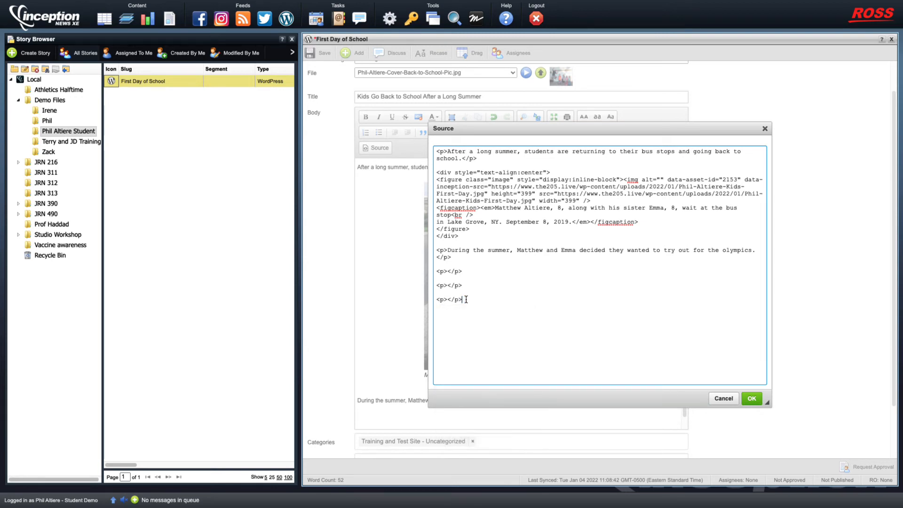
pyautogui.rightClick(438, 314)
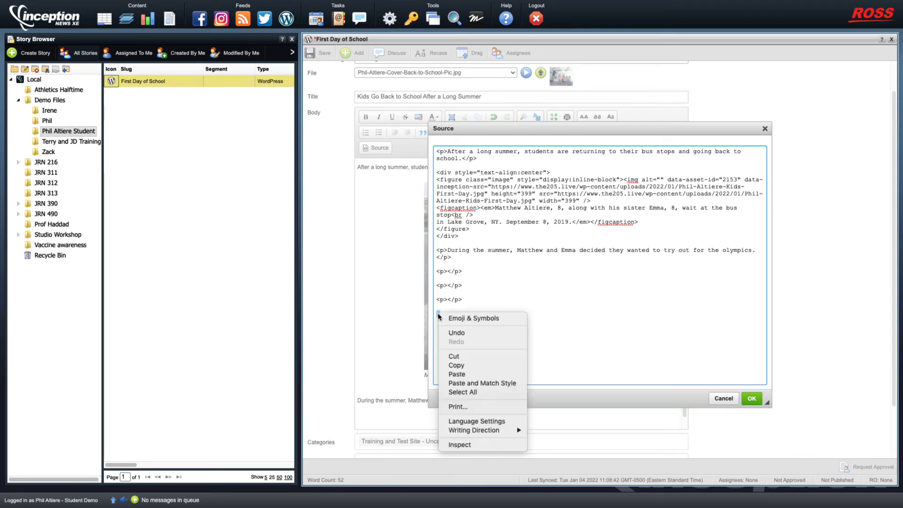
pyautogui.click(465, 374)
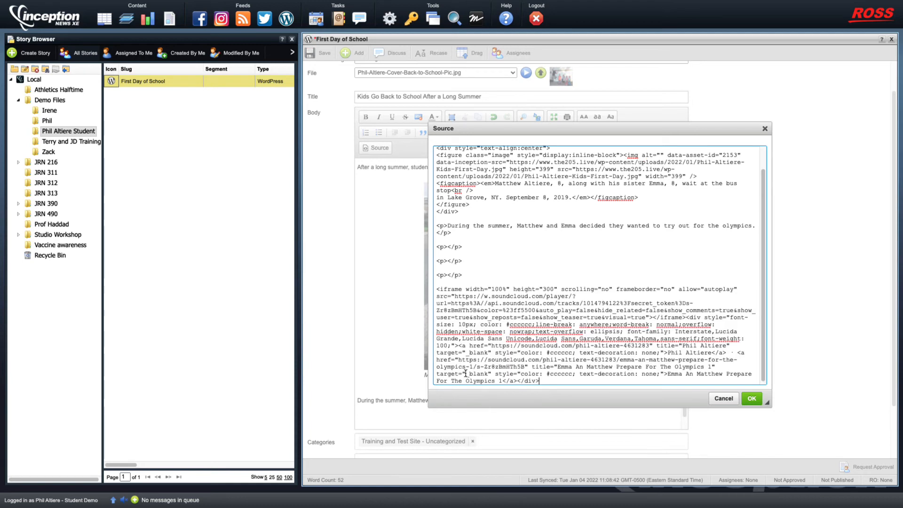
pyautogui.click(752, 399)
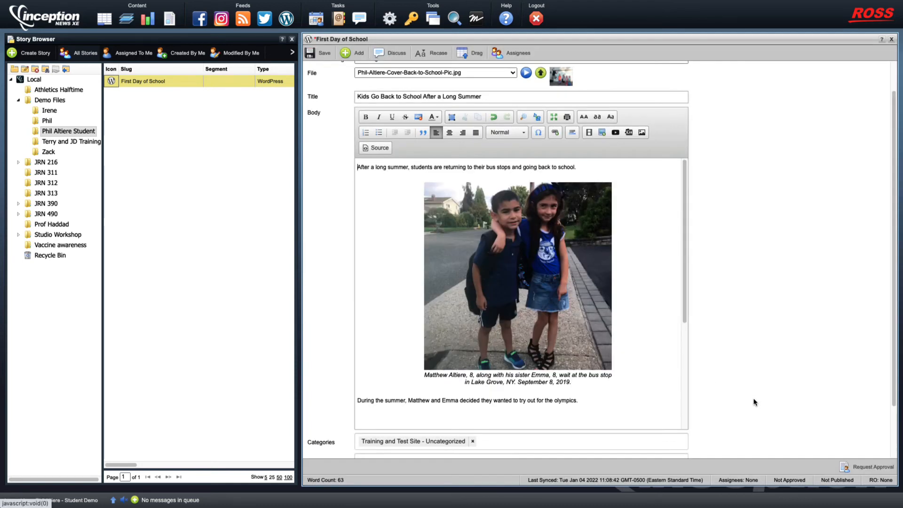
pyautogui.moveTo(684, 241); pyautogui.dragTo(685, 349)
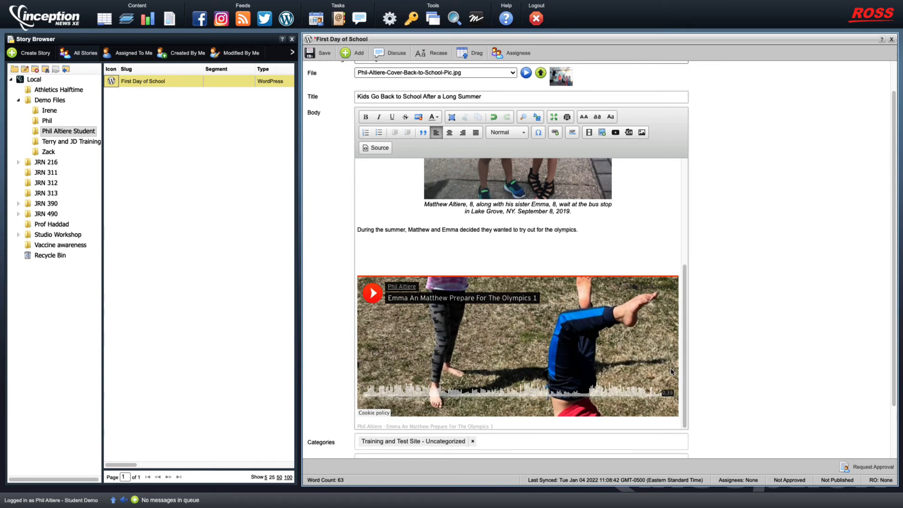
# Preview the SoundCloud player, then delete the blank lines and credit line around it, adding a line below
pyautogui.click(373, 294)
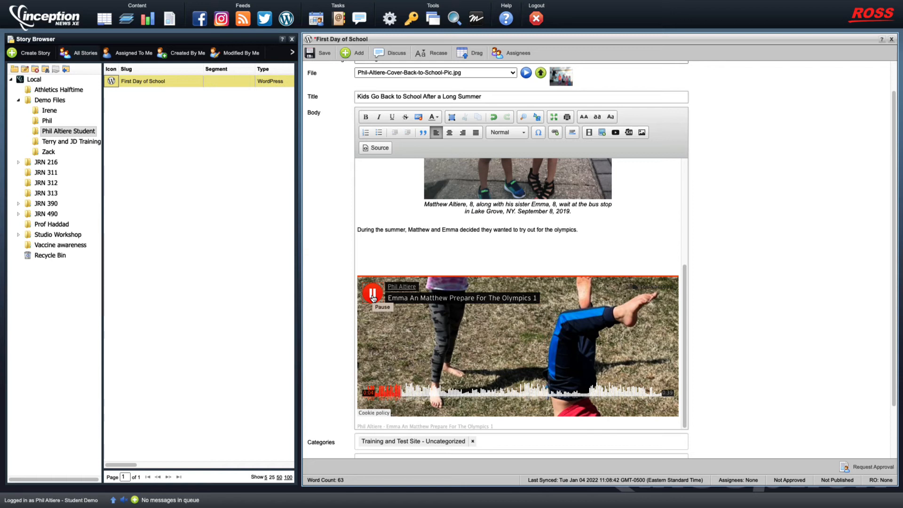
pyautogui.click(373, 295)
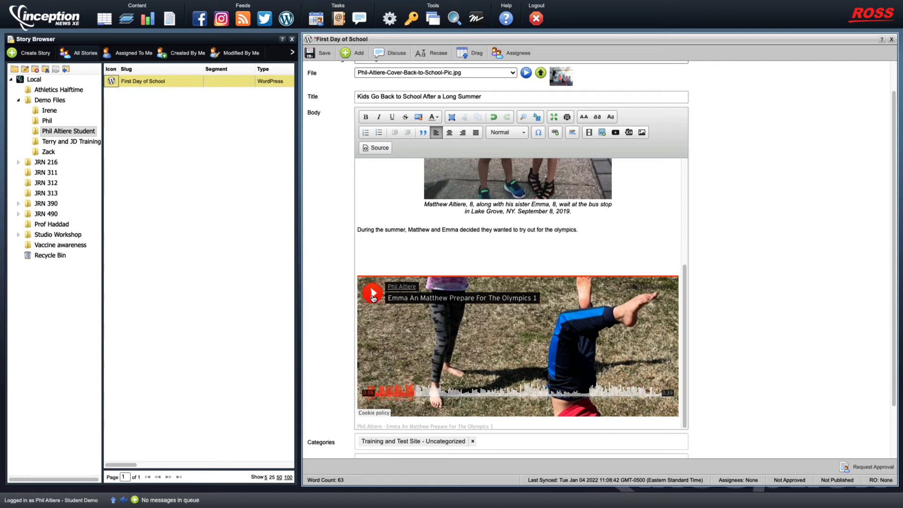
pyautogui.click(360, 245)
pyautogui.press('Delete')
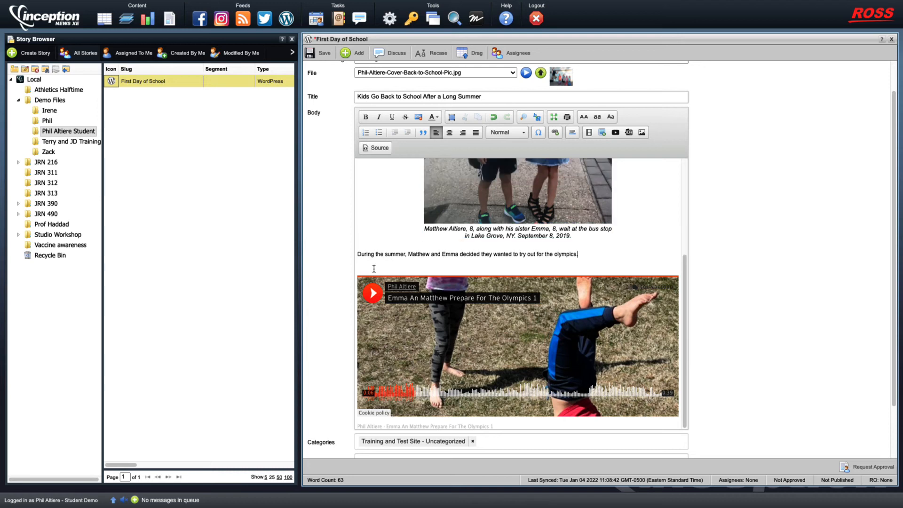
pyautogui.press('BackSpace')
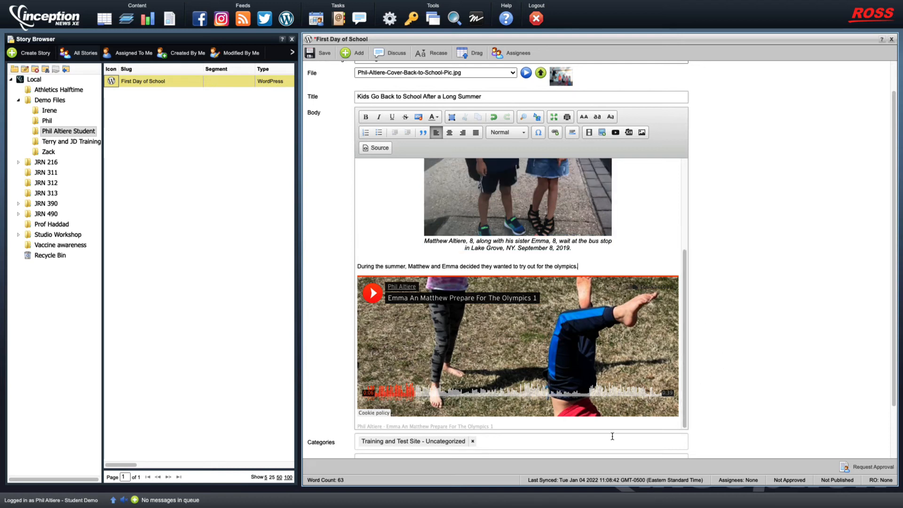
pyautogui.moveTo(515, 428); pyautogui.dragTo(349, 425)
pyautogui.press('Delete')
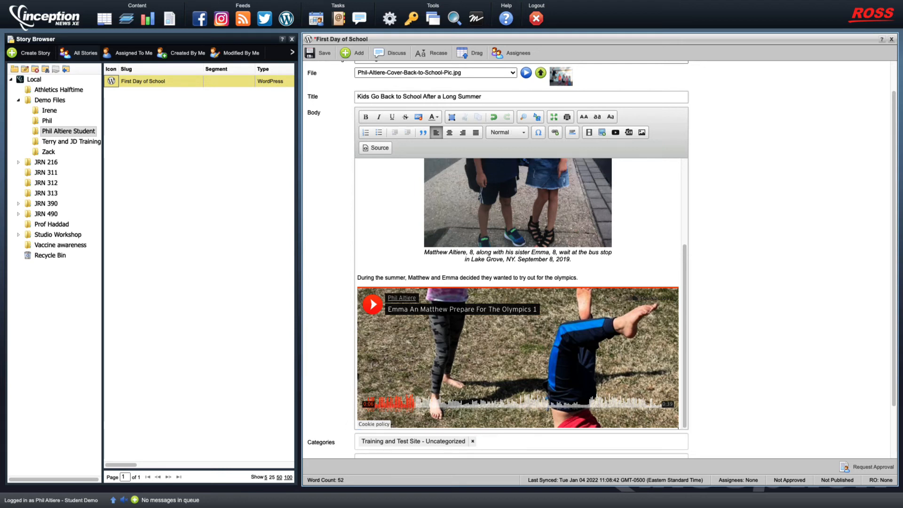
pyautogui.press('Return')
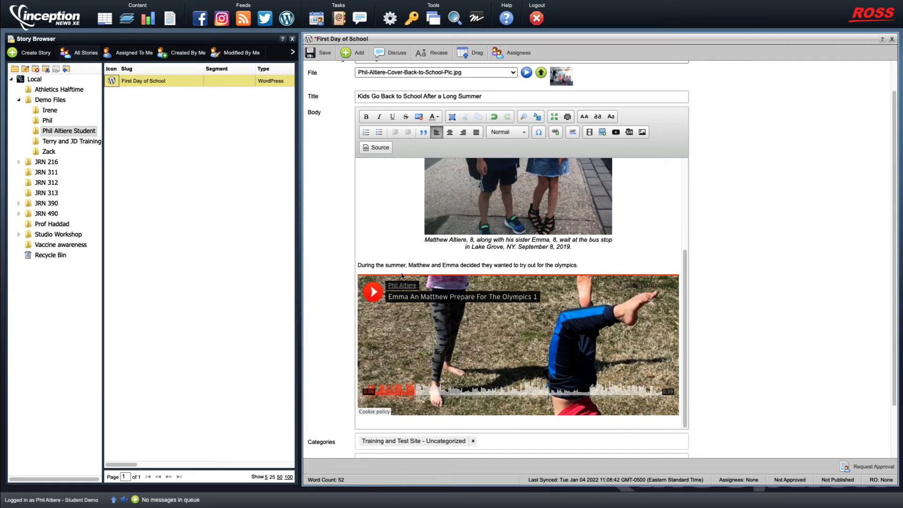
# Add the sentence 'While the kids are eager to go back to school…' about the holiday break below the player
pyautogui.scroll(3, 633, 282)
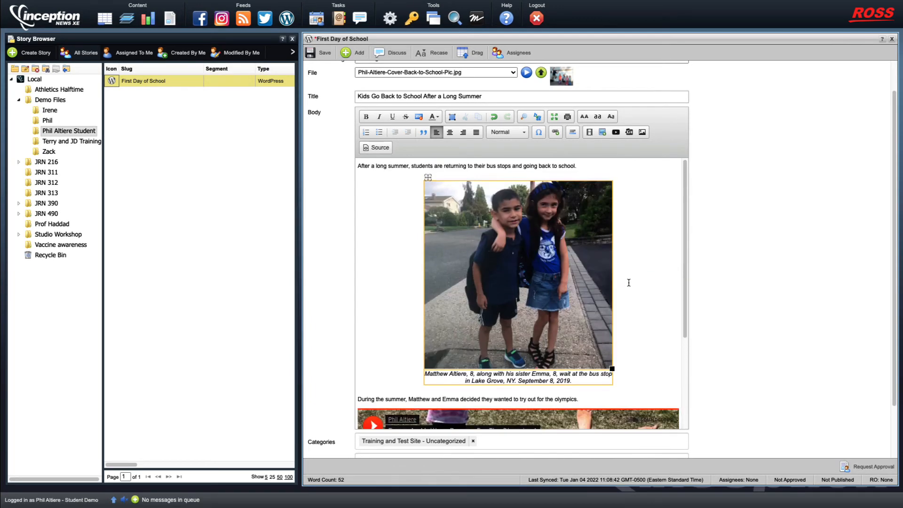
pyautogui.scroll(-3, 626, 283)
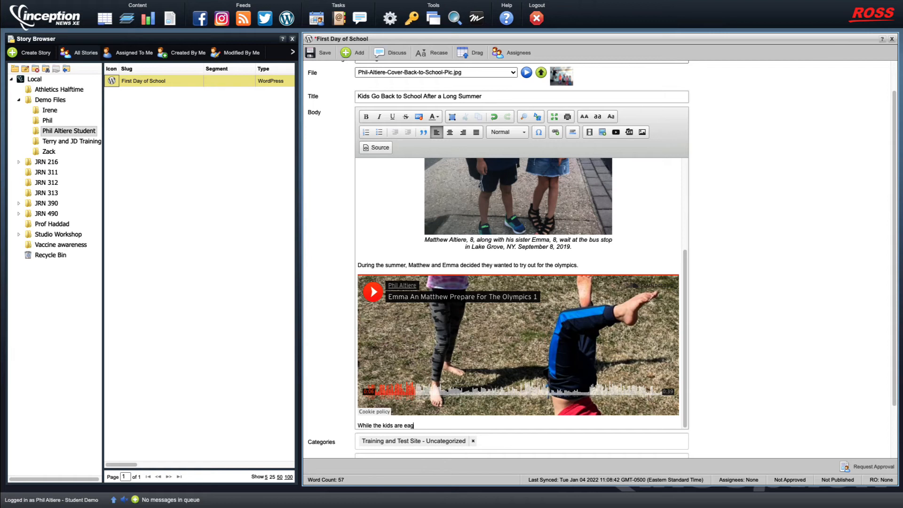
pyautogui.write('back to school, they are already dreaming of the holiday break.')
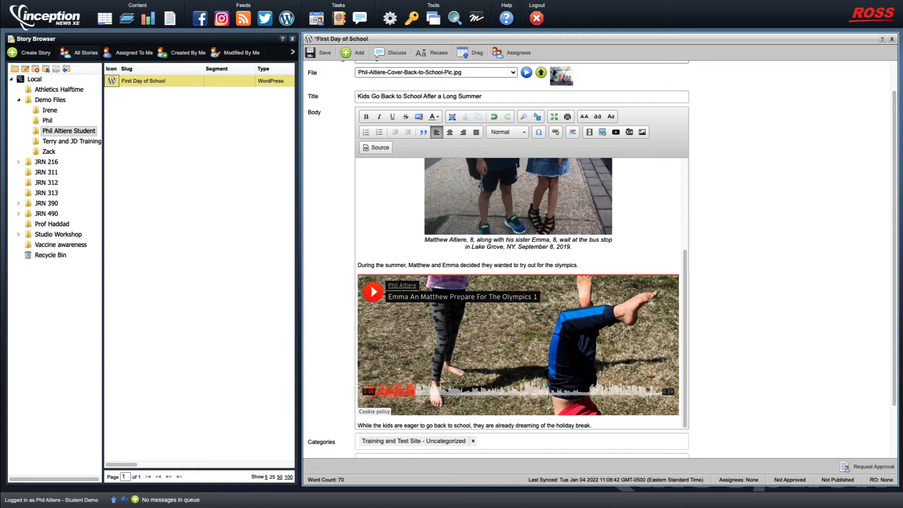
pyautogui.press('Return')
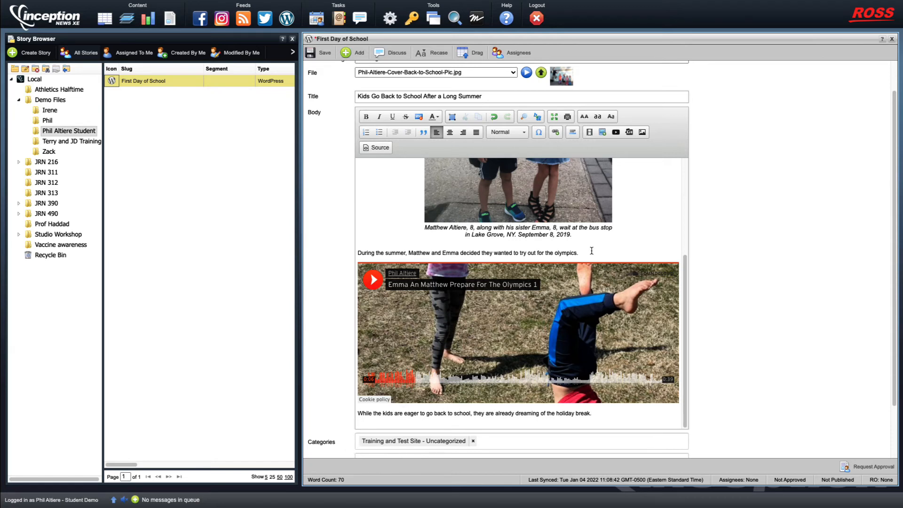
# Copy the YouTube iframe embed code for 'Stony Brook Media Group's Holiday Spectacular'
pyautogui.click(616, 133)
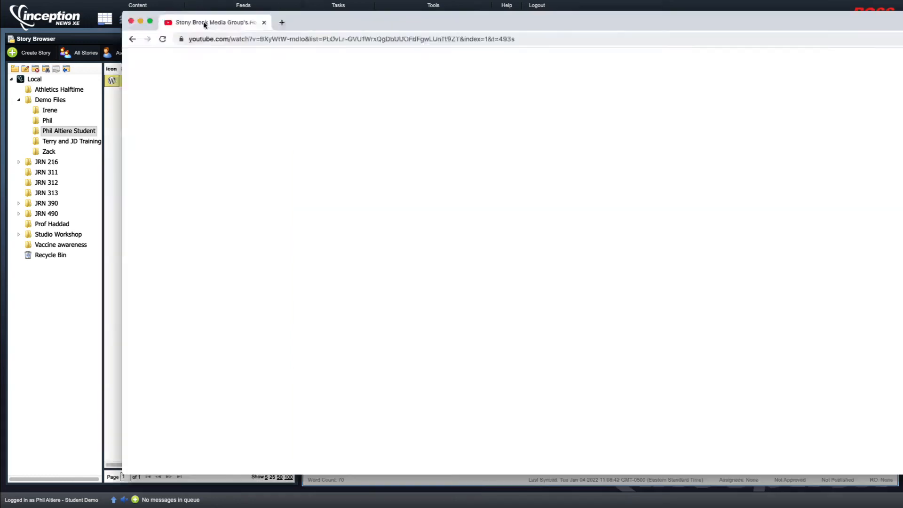
pyautogui.moveTo(203, 25); pyautogui.dragTo(120, 22)
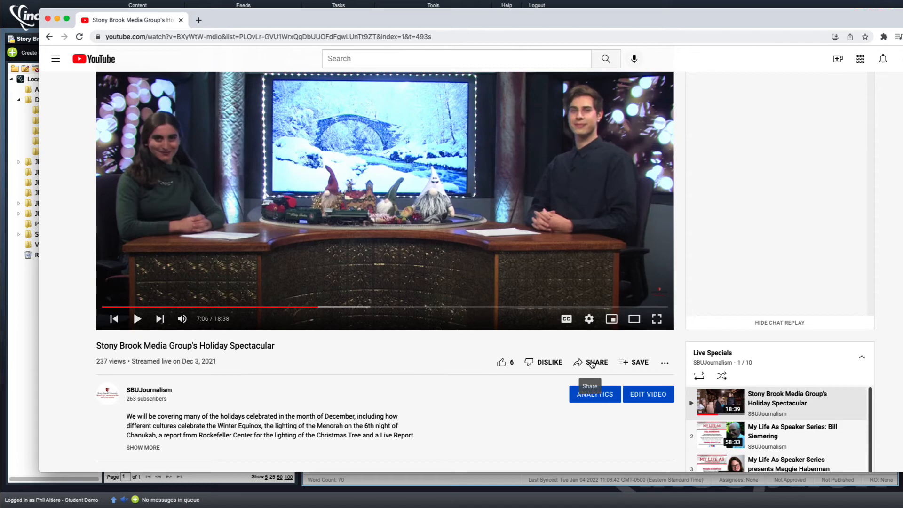
pyautogui.click(592, 364)
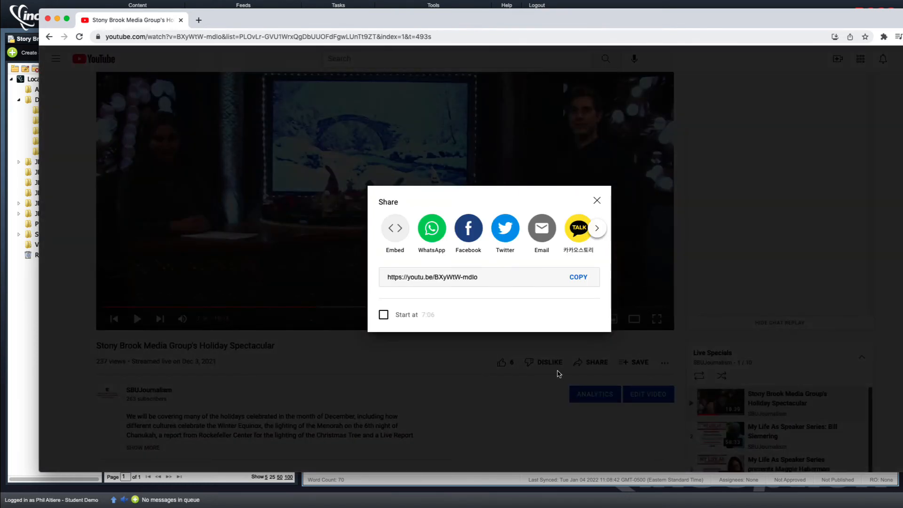
pyautogui.click(399, 240)
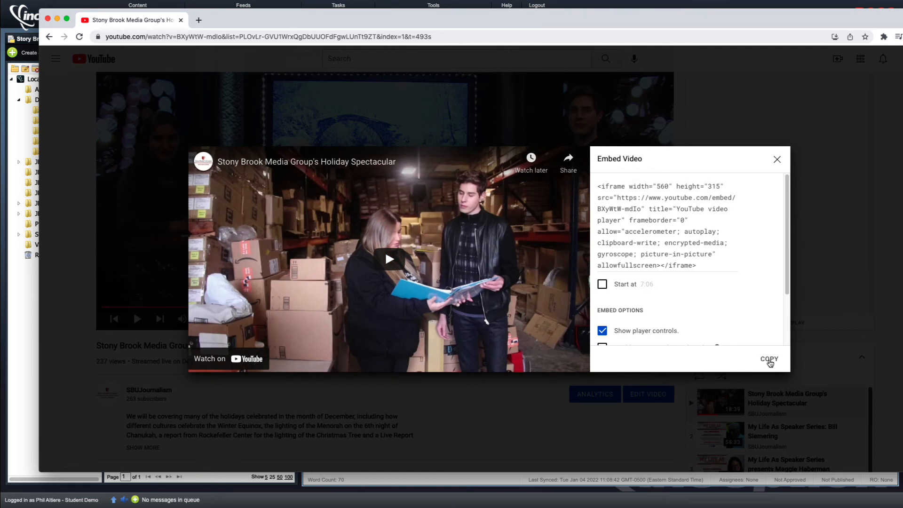
pyautogui.click(769, 362)
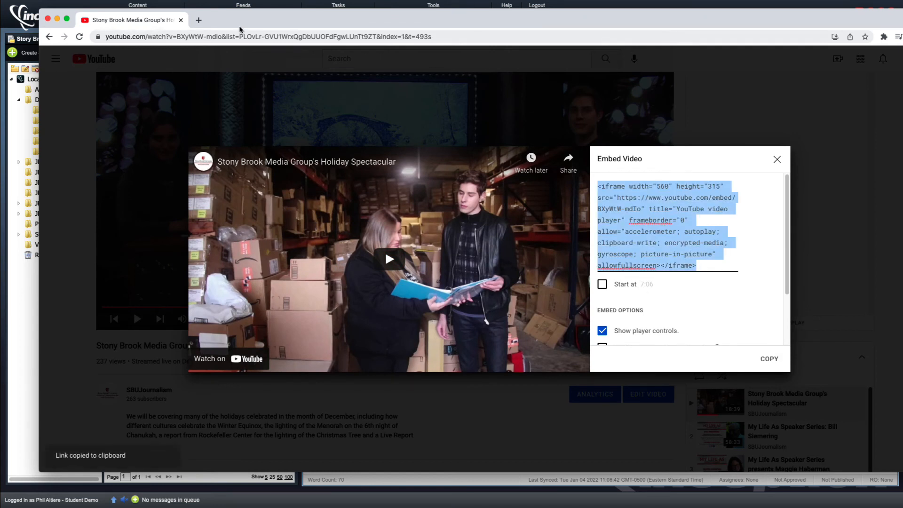
pyautogui.moveTo(309, 24); pyautogui.dragTo(0, 24)
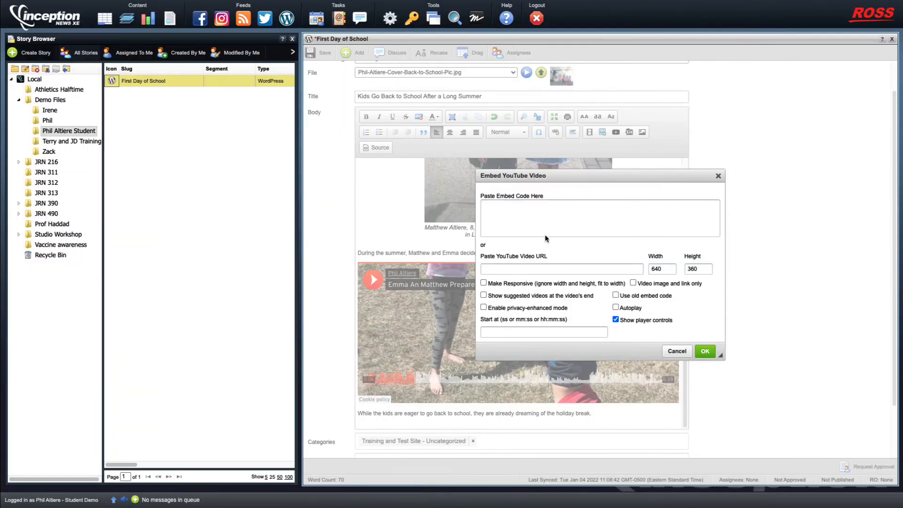
# Paste the Holiday Spectacular embed code into the Embed YouTube Video dialog and insert it
pyautogui.click(524, 219)
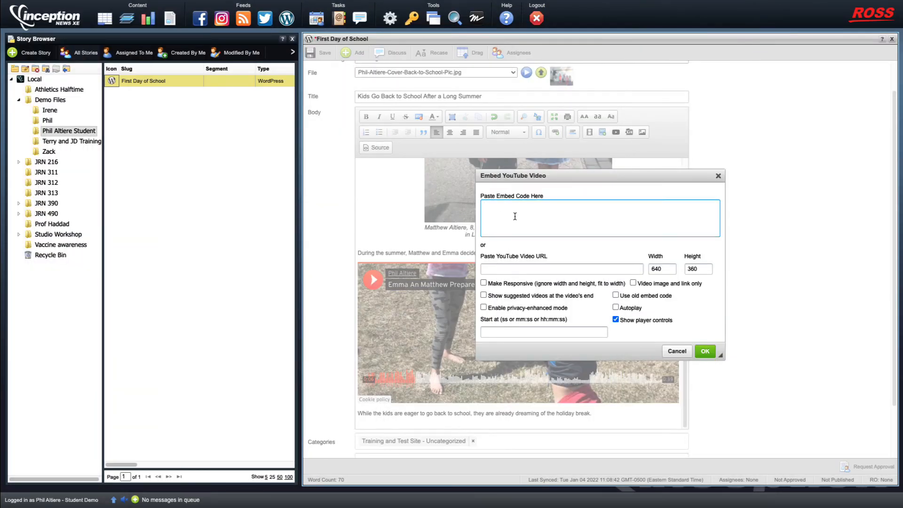
pyautogui.rightClick(492, 207)
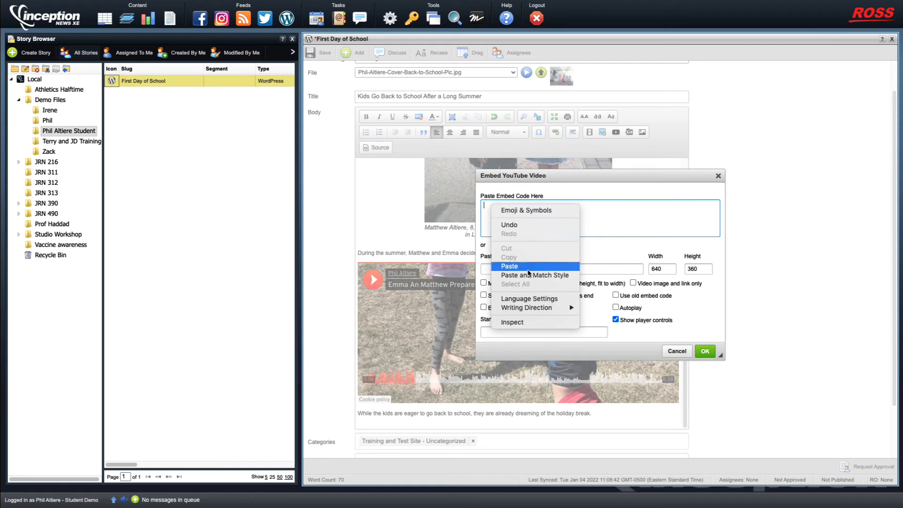
pyautogui.click(509, 266)
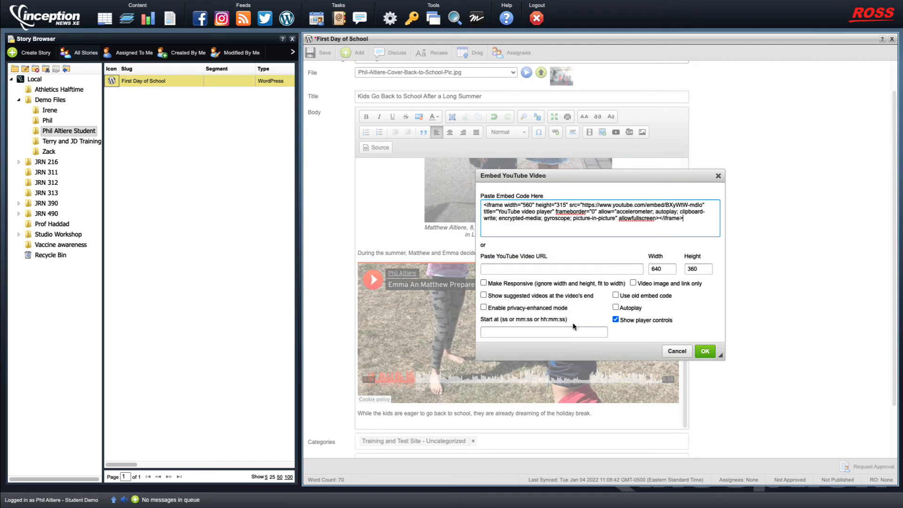
pyautogui.click(705, 351)
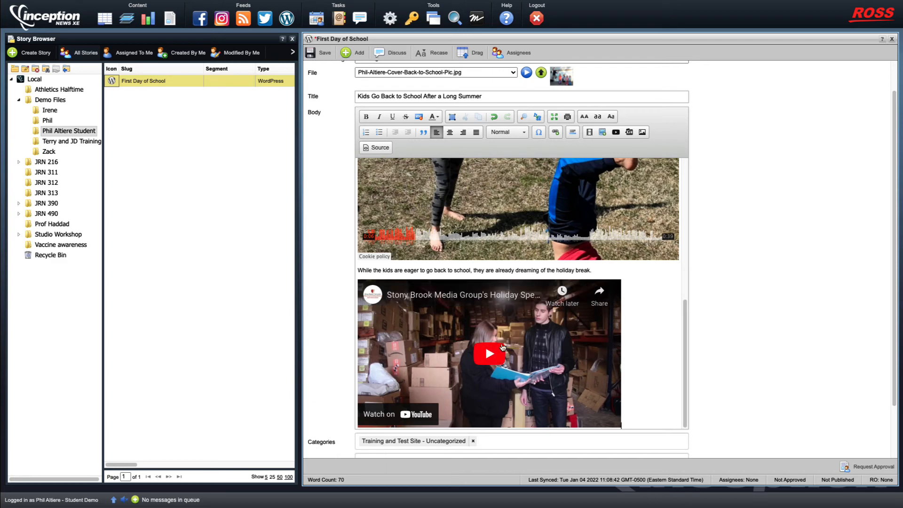
# Center the embedded Holiday Spectacular video, then play and scrub it, pausing at 8:01
pyautogui.click(464, 321)
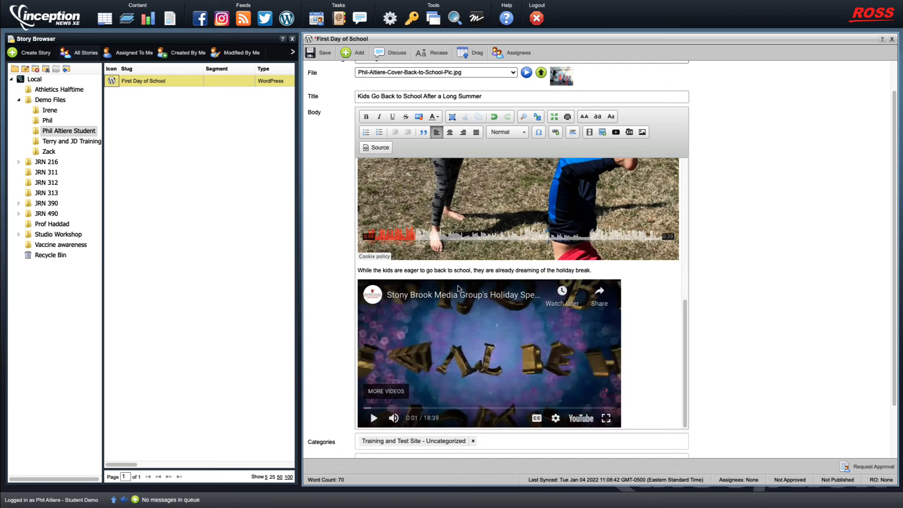
pyautogui.click(449, 132)
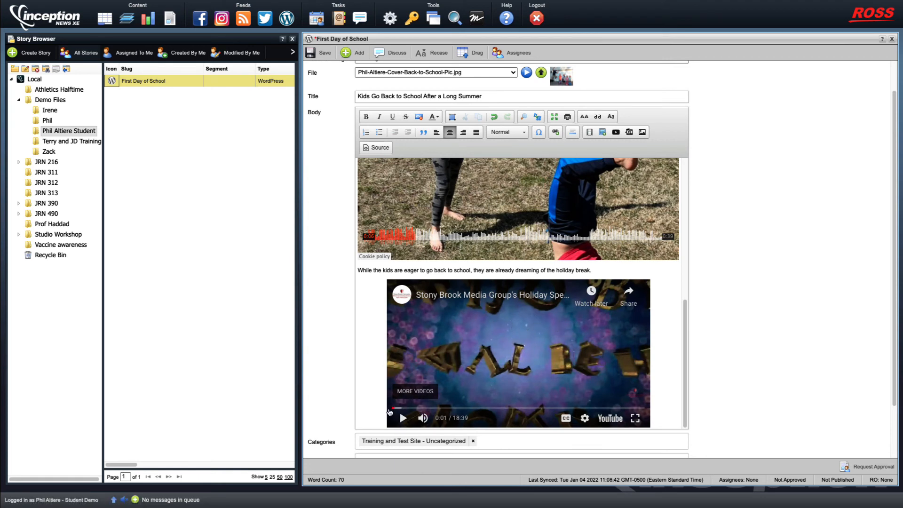
pyautogui.click(403, 418)
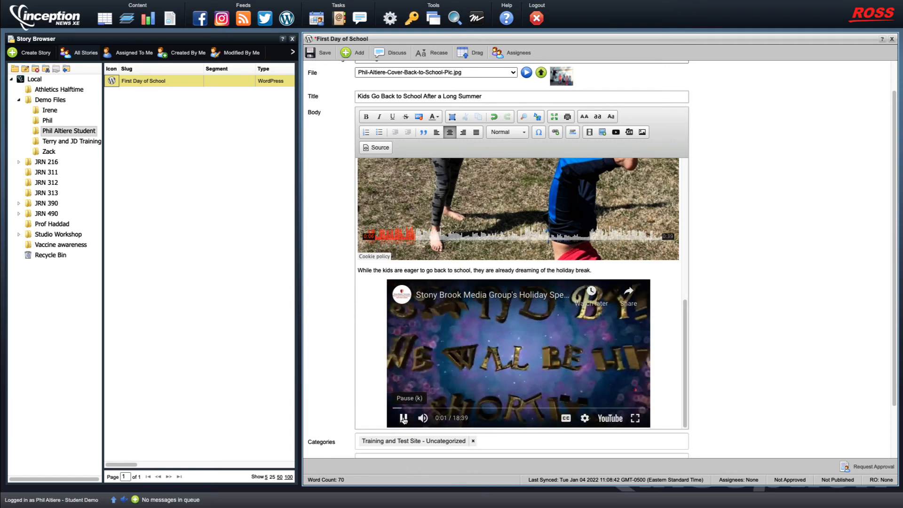
pyautogui.click(458, 409)
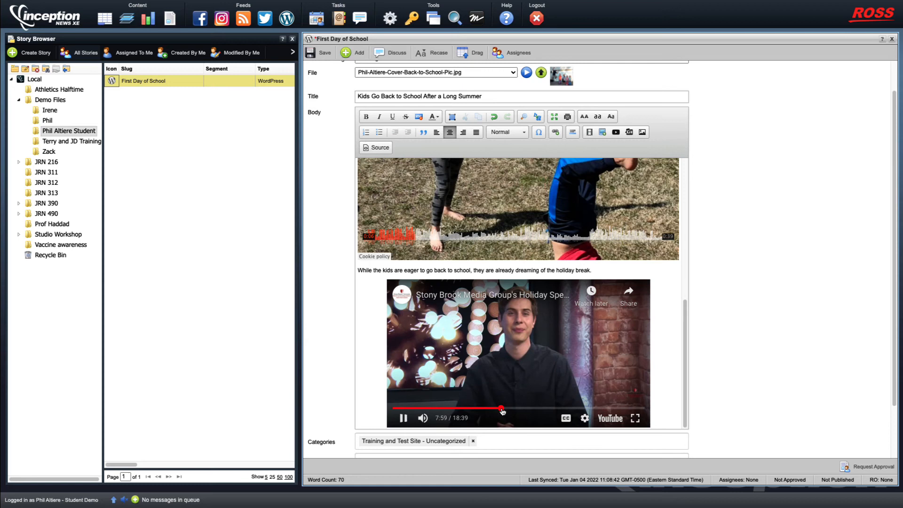
pyautogui.click(500, 408)
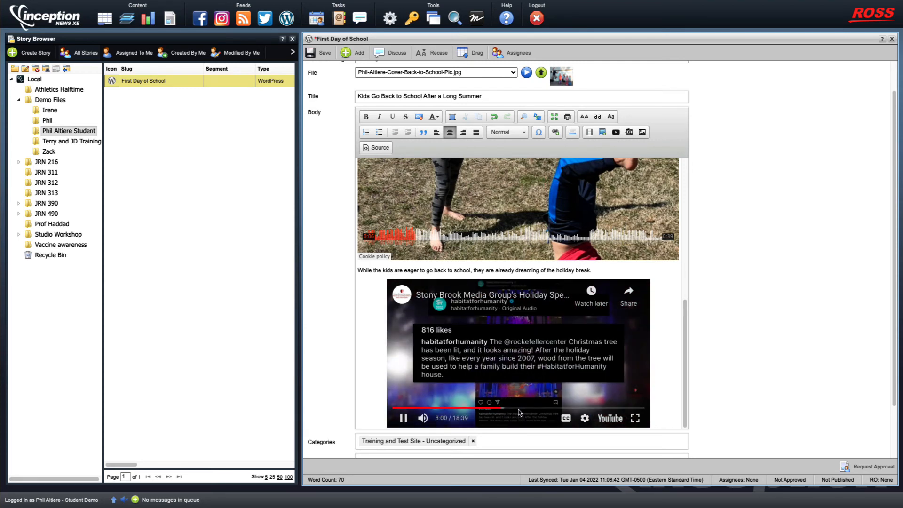
pyautogui.click(400, 420)
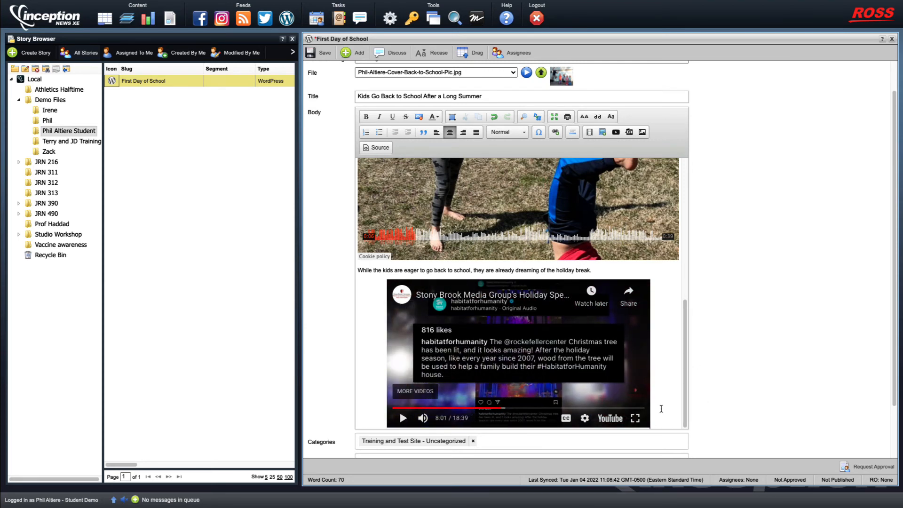
pyautogui.scroll(-1, 660, 408)
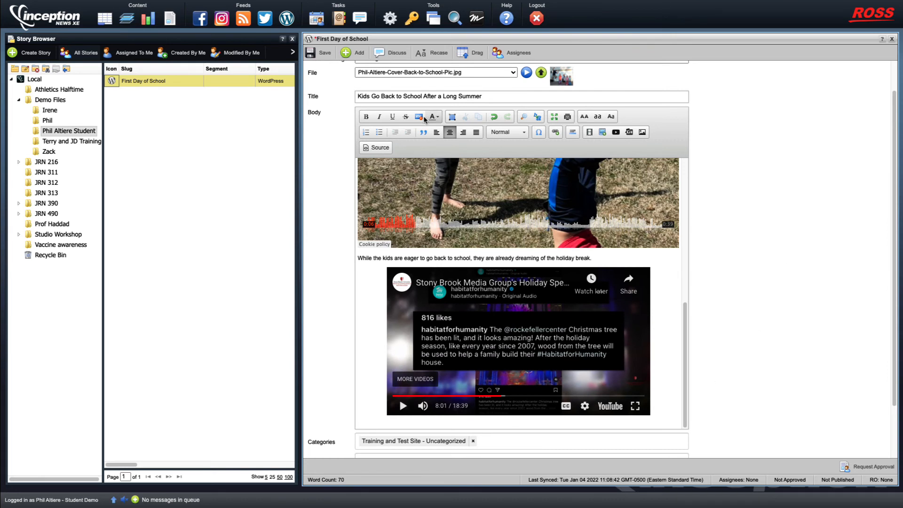
# Type 'All in all, we are hoping for a great year of school.' under the video and review the body
pyautogui.click(437, 132)
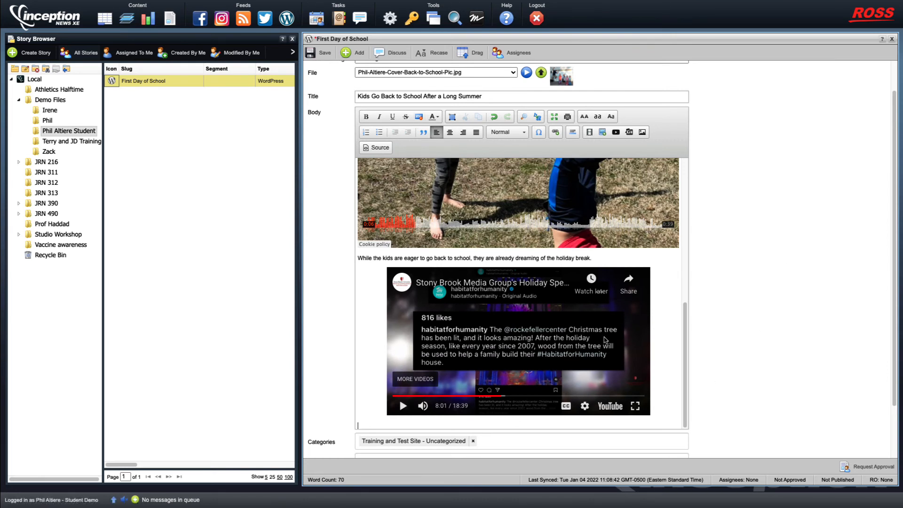
pyautogui.write('A')
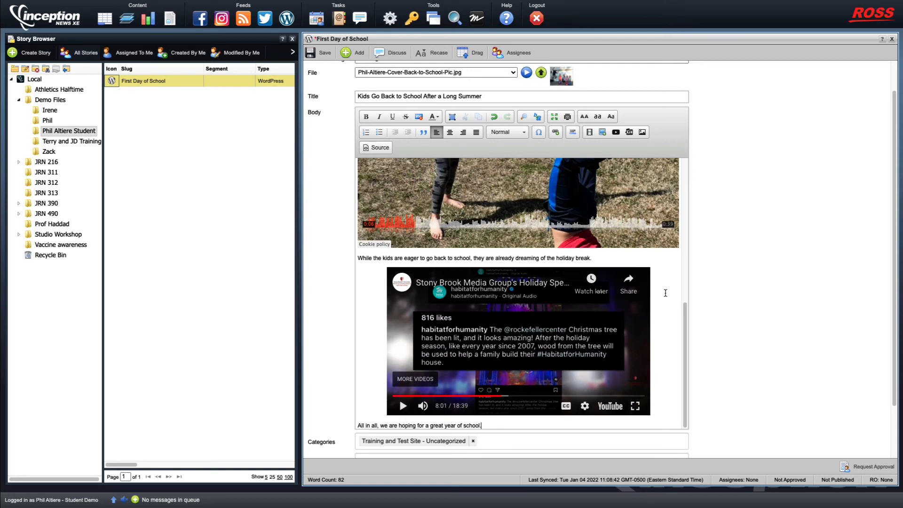
pyautogui.moveTo(685, 319); pyautogui.dragTo(672, 168)
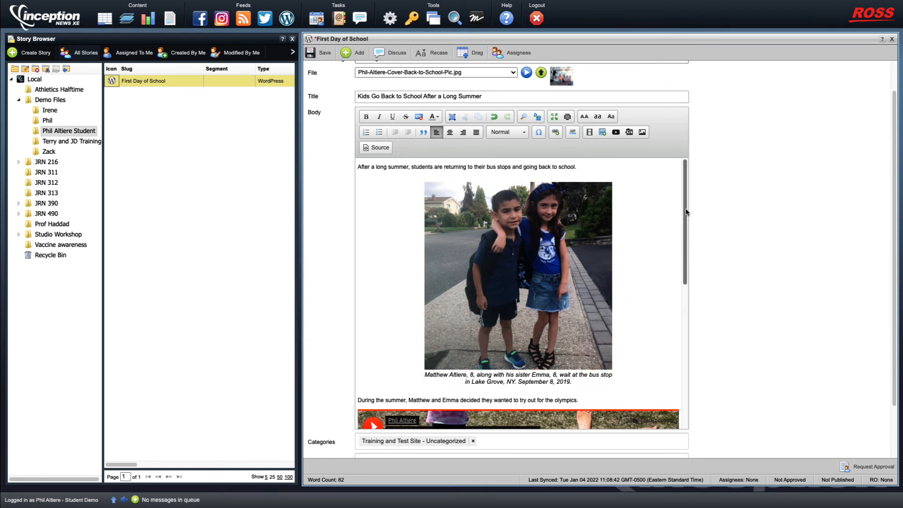
pyautogui.moveTo(685, 208)
pyautogui.mouseDown()
pyautogui.moveTo(686, 224)
pyautogui.moveTo(682, 191)
pyautogui.moveTo(684, 225)
pyautogui.mouseUp()
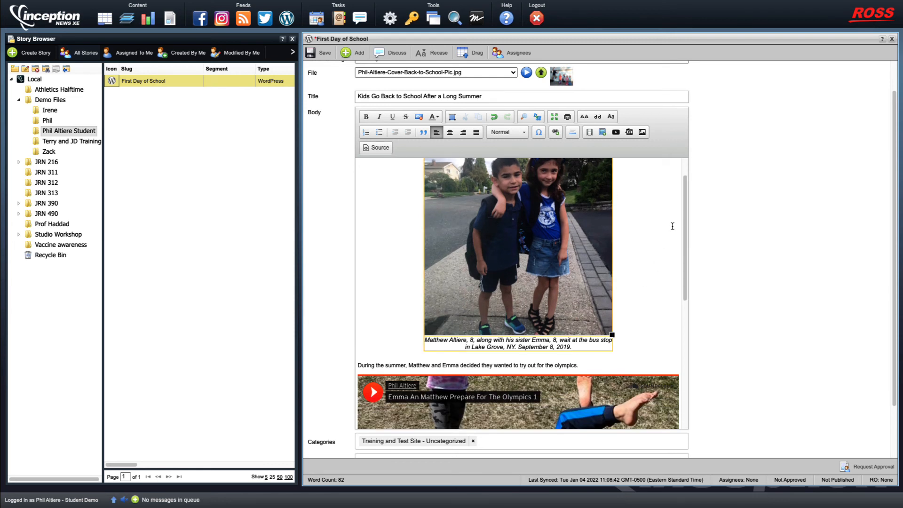
pyautogui.moveTo(685, 208); pyautogui.dragTo(694, 361)
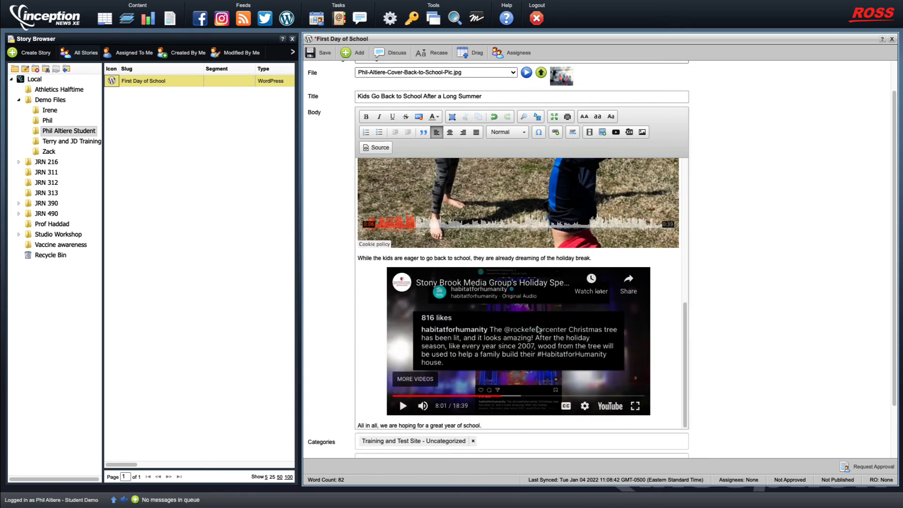
# Save the story and scroll down to its Categories and Tags fields
pyautogui.click(319, 54)
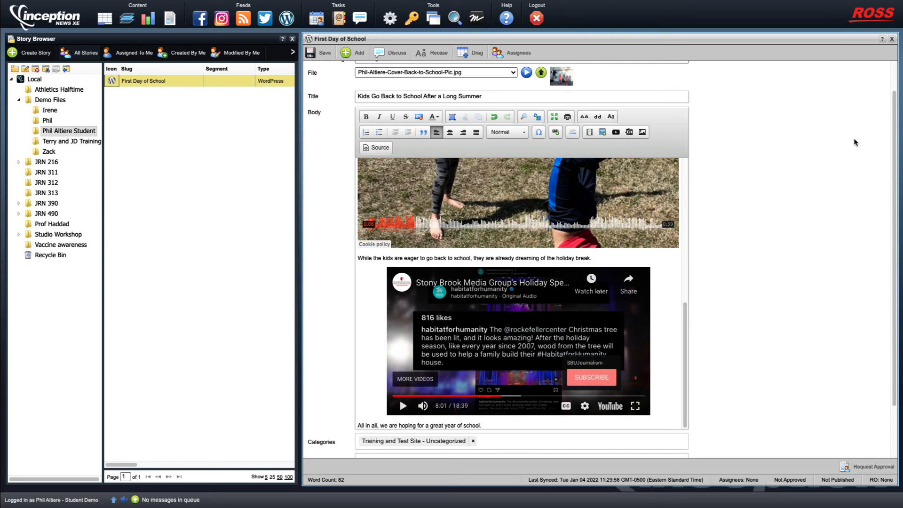
pyautogui.scroll(-2, 893, 123)
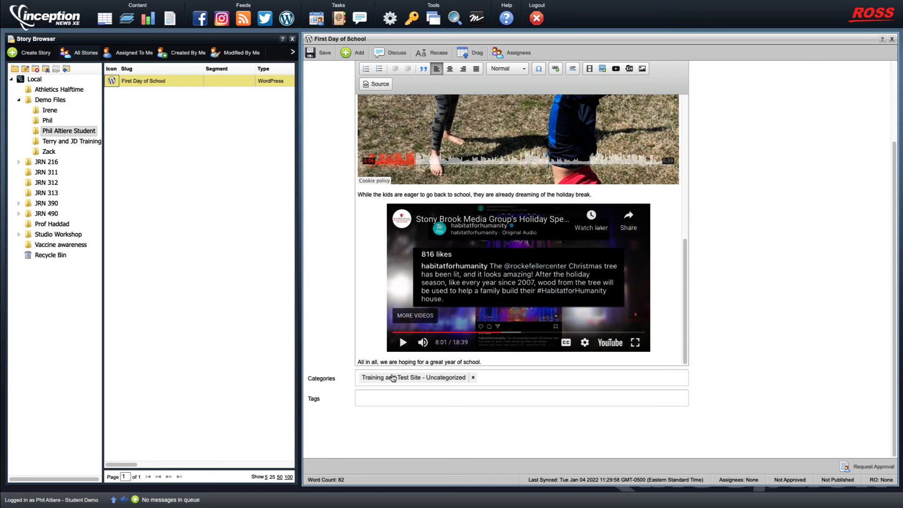
# Replace the Uncategorized category with Training and Test Site - Intermediate Reporting
pyautogui.click(473, 377)
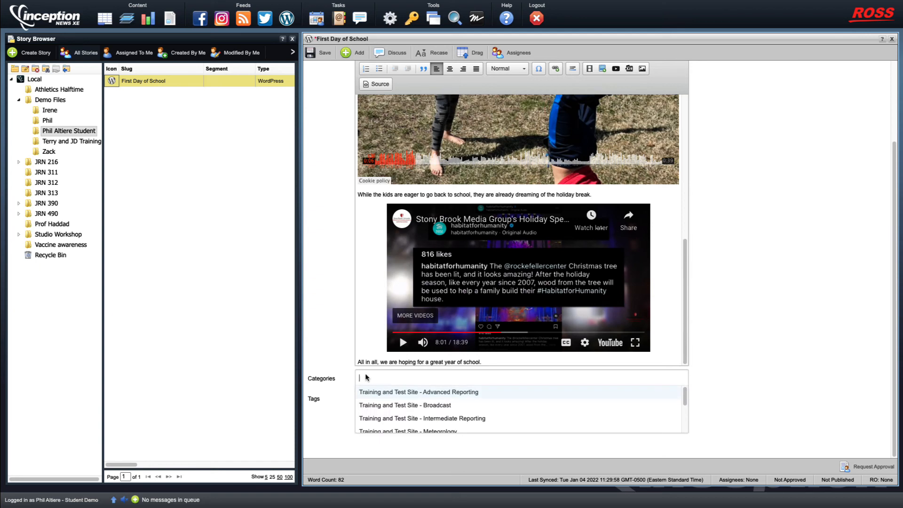
pyautogui.moveTo(685, 395)
pyautogui.mouseDown()
pyautogui.moveTo(686, 418)
pyautogui.moveTo(684, 395)
pyautogui.mouseUp()
pyautogui.write('i')
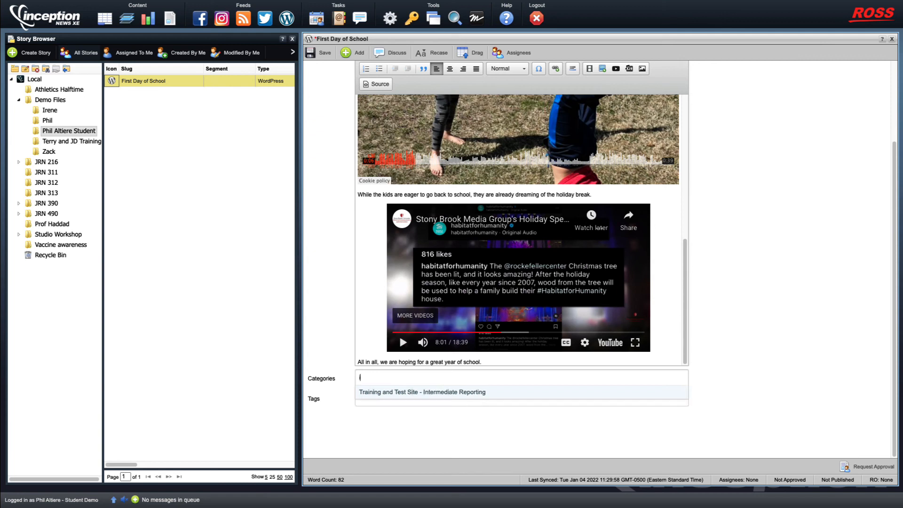
pyautogui.write('nt')
pyautogui.click(429, 396)
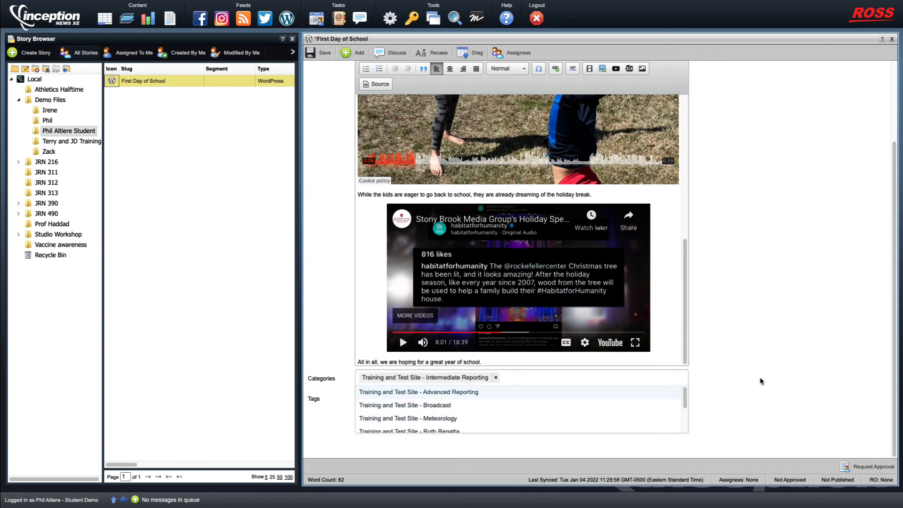
pyautogui.click(730, 376)
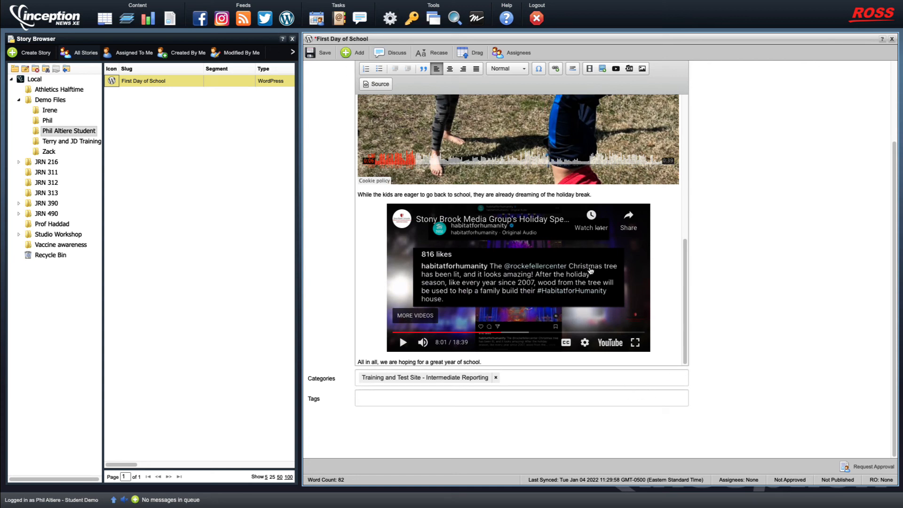
pyautogui.scroll(3, 896, 356)
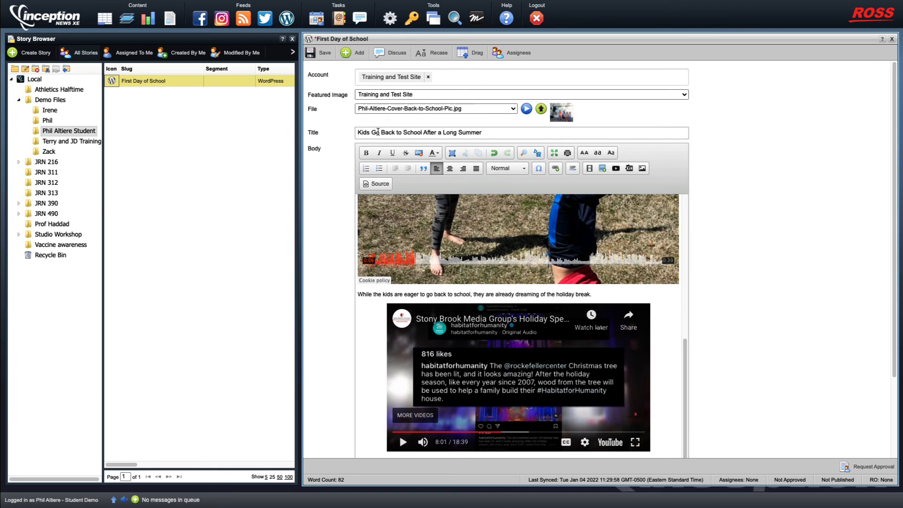
pyautogui.moveTo(685, 377)
pyautogui.mouseDown()
pyautogui.moveTo(690, 273)
pyautogui.moveTo(678, 200)
pyautogui.moveTo(673, 387)
pyautogui.mouseUp()
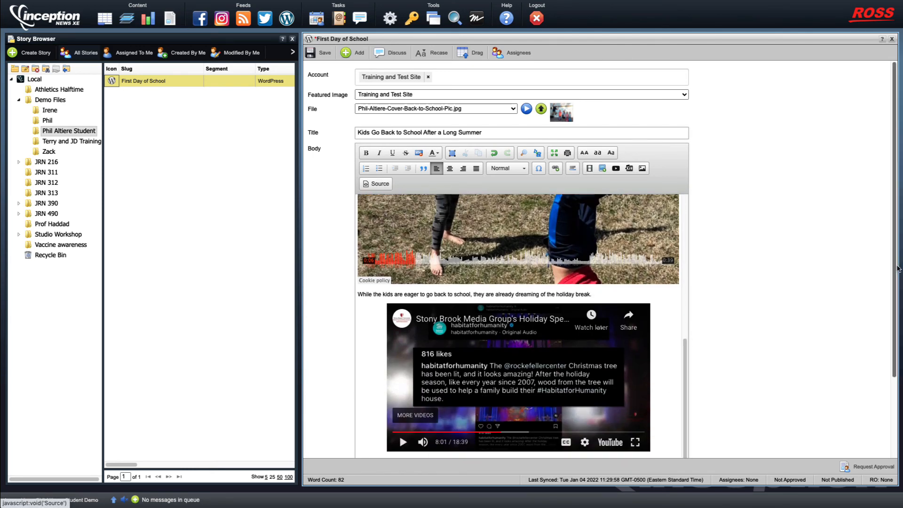
pyautogui.scroll(-3, 887, 385)
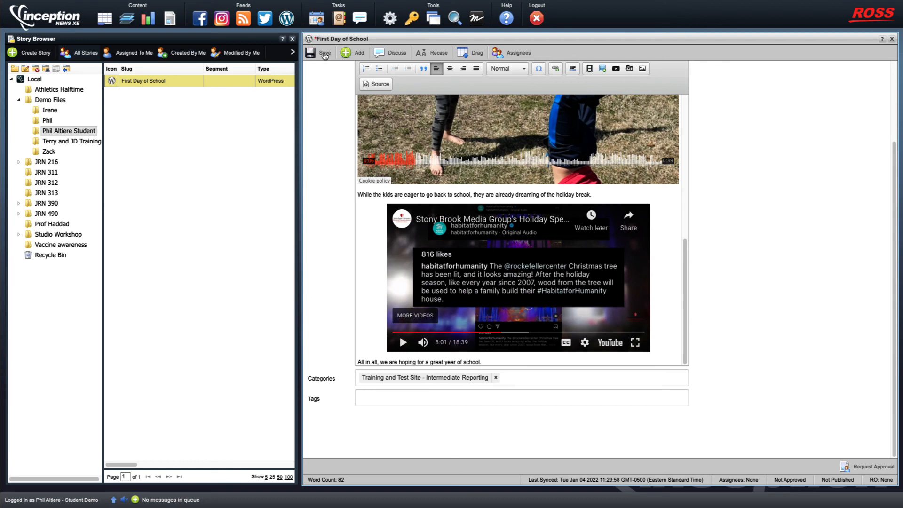
# Save the story and request approval for it
pyautogui.click(325, 54)
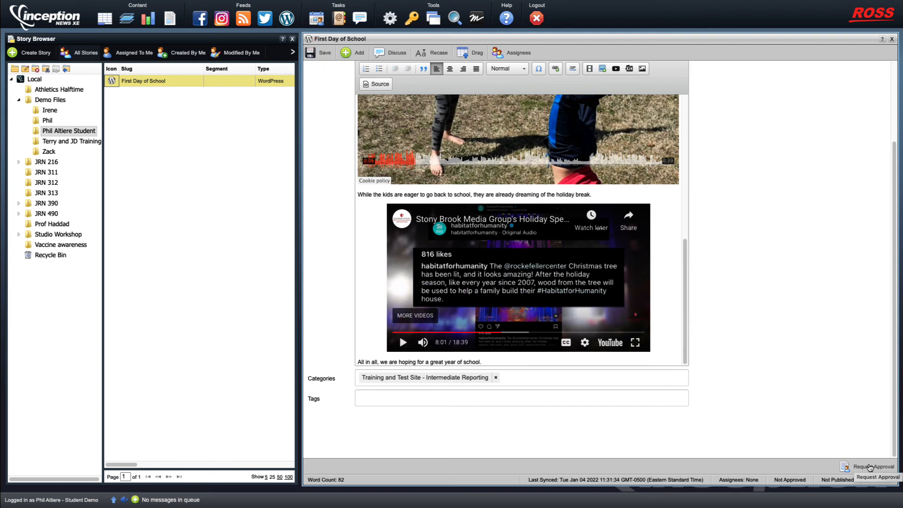
pyautogui.click(869, 468)
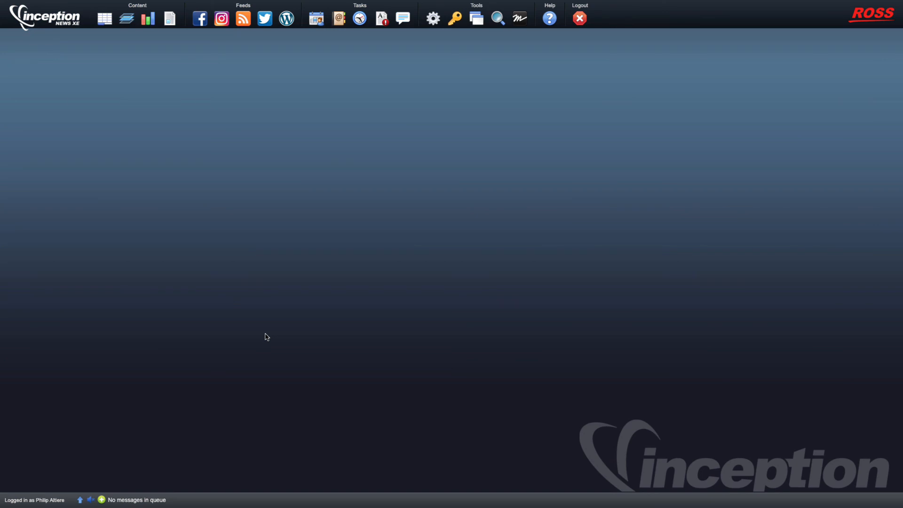
# Open the First Day of School story from the student's folder under Demo Files
pyautogui.click(169, 23)
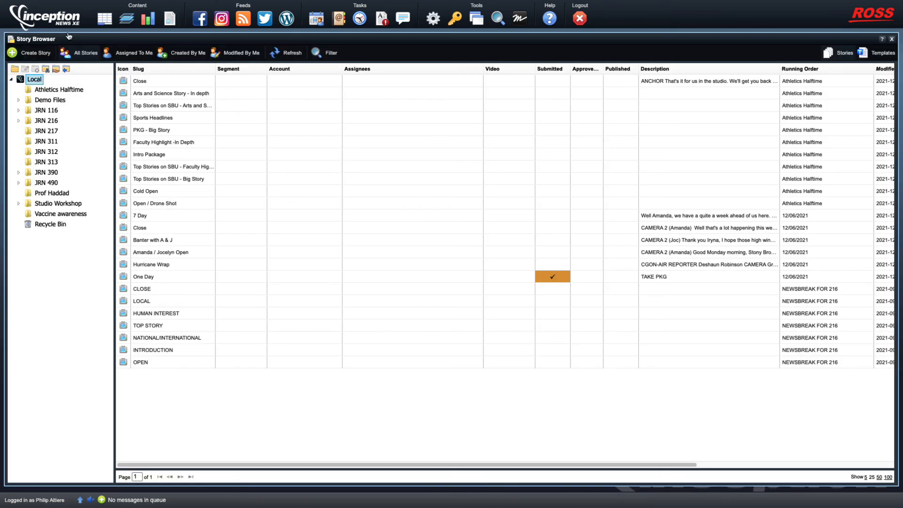
pyautogui.click(19, 102)
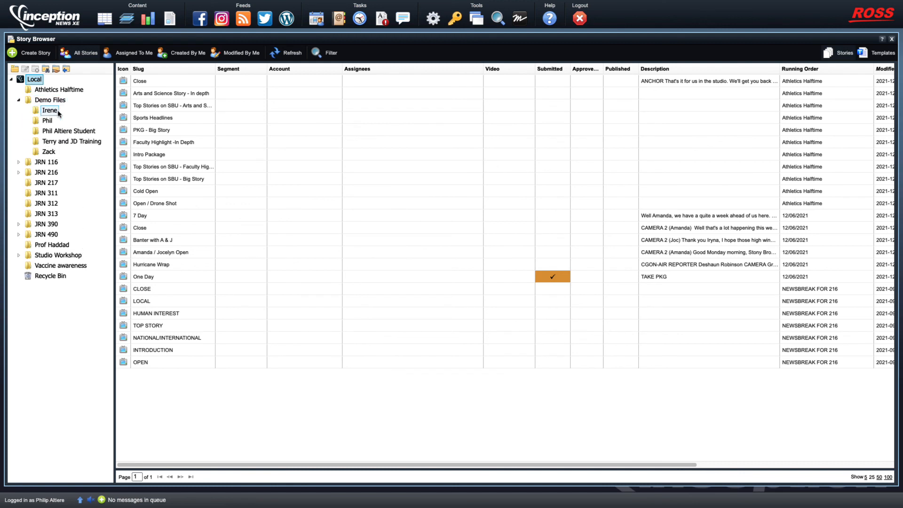
pyautogui.click(71, 132)
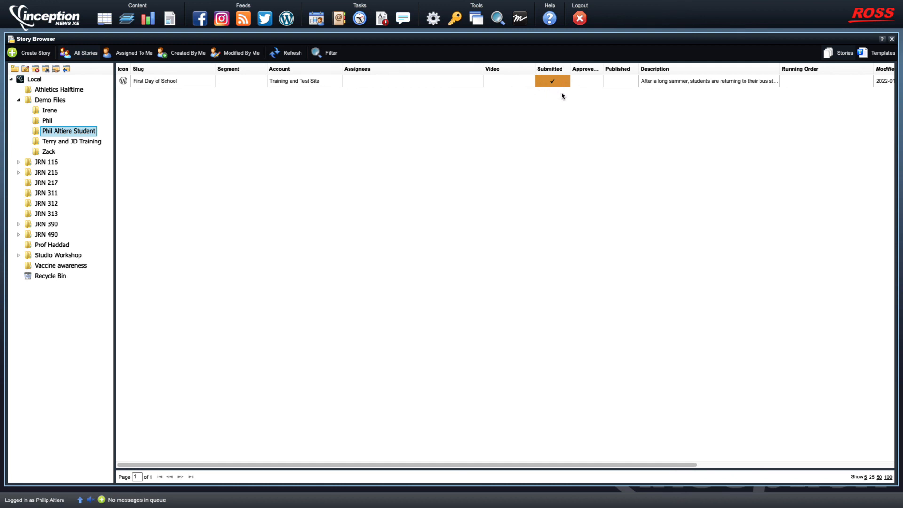
pyautogui.doubleClick(124, 82)
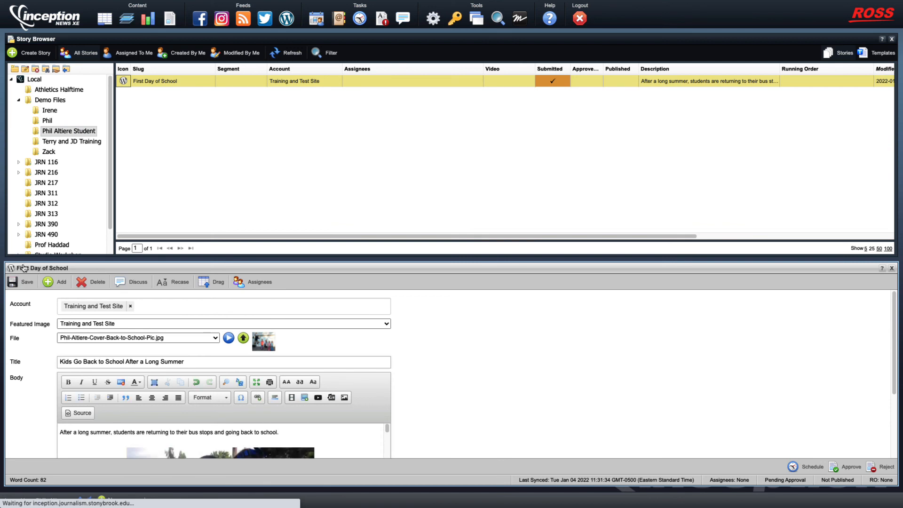
# Dock the story editor to the right of the story list and widen it
pyautogui.moveTo(23, 268); pyautogui.dragTo(534, 240)
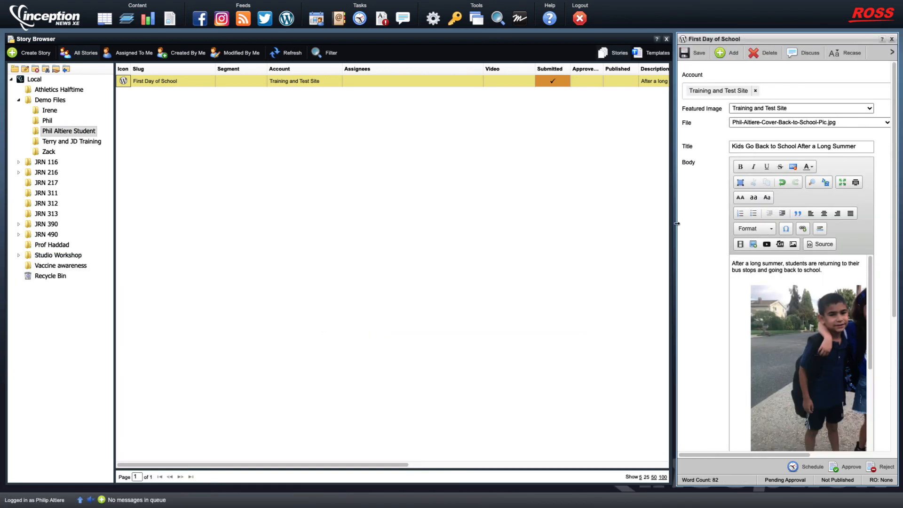
pyautogui.moveTo(676, 223); pyautogui.dragTo(296, 263)
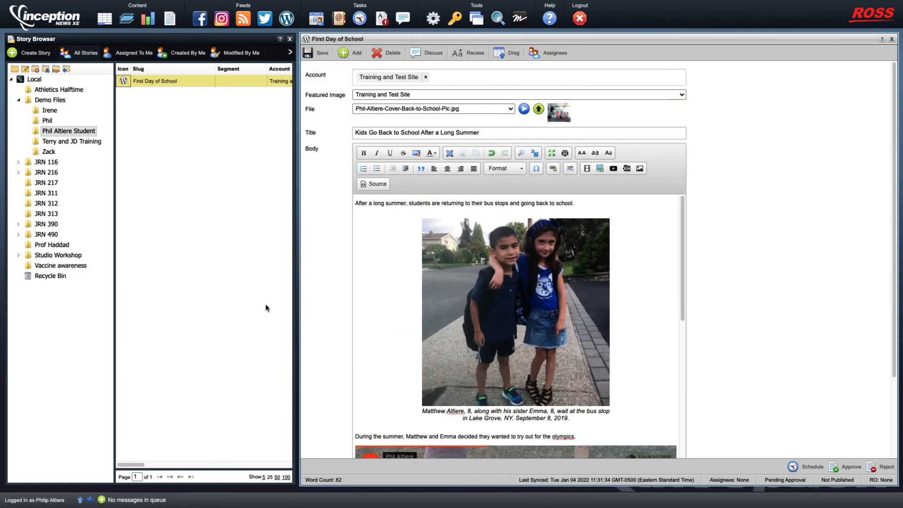
pyautogui.click(630, 295)
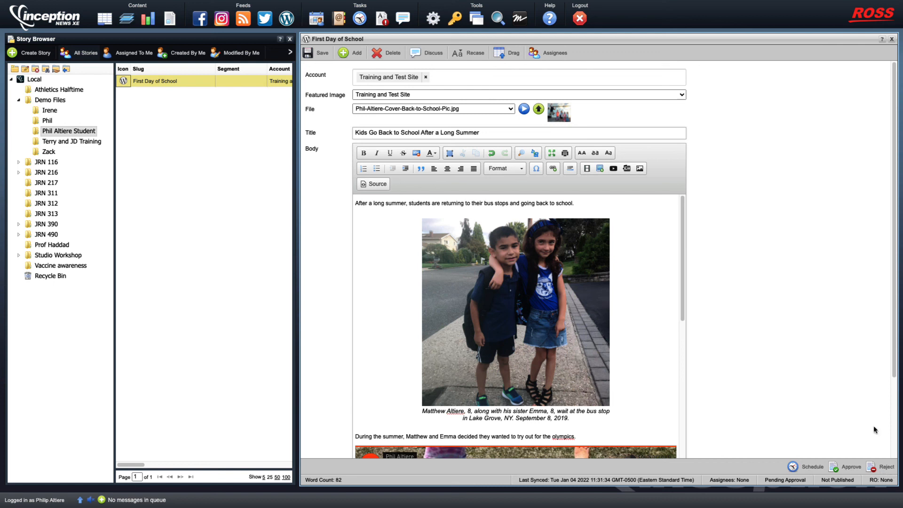
# Approve the First Day of School story and publish it
pyautogui.click(845, 469)
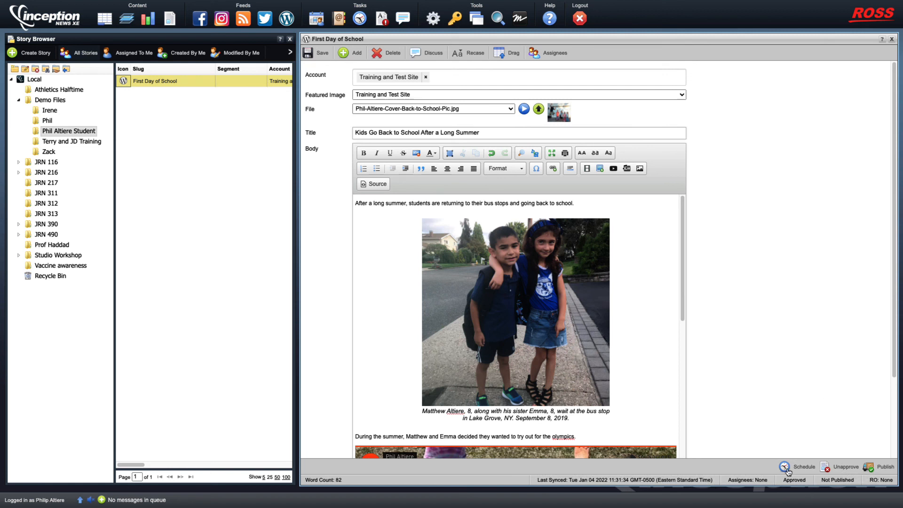
pyautogui.click(886, 468)
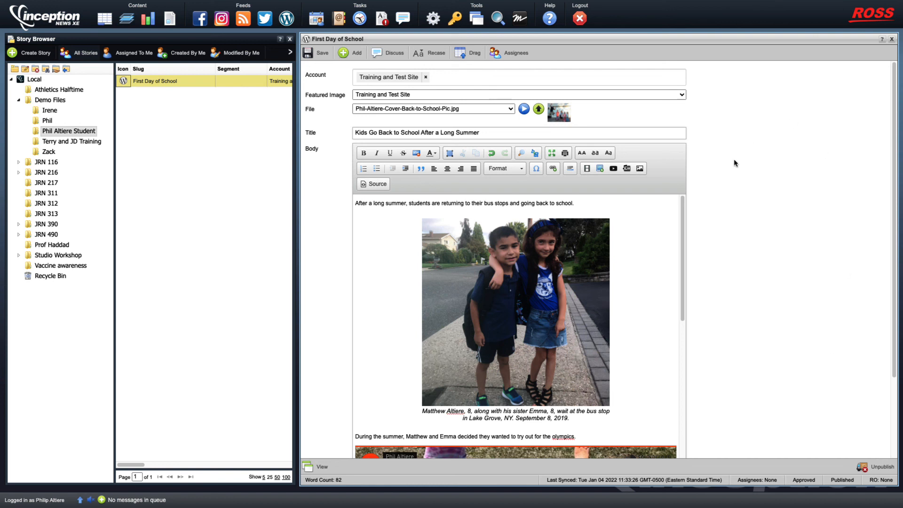
# View the Kids Go Back to School post live from the Training and Test Site's WordPress feed
pyautogui.click(287, 20)
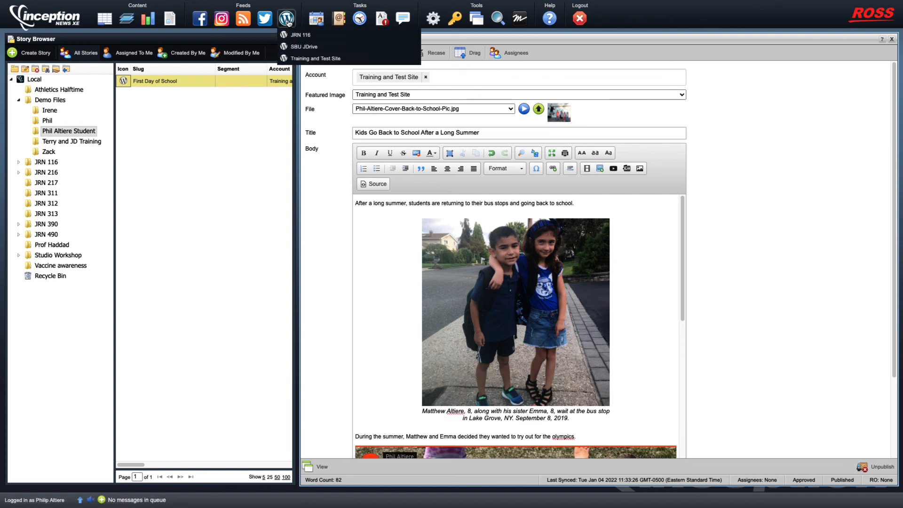
pyautogui.click(328, 60)
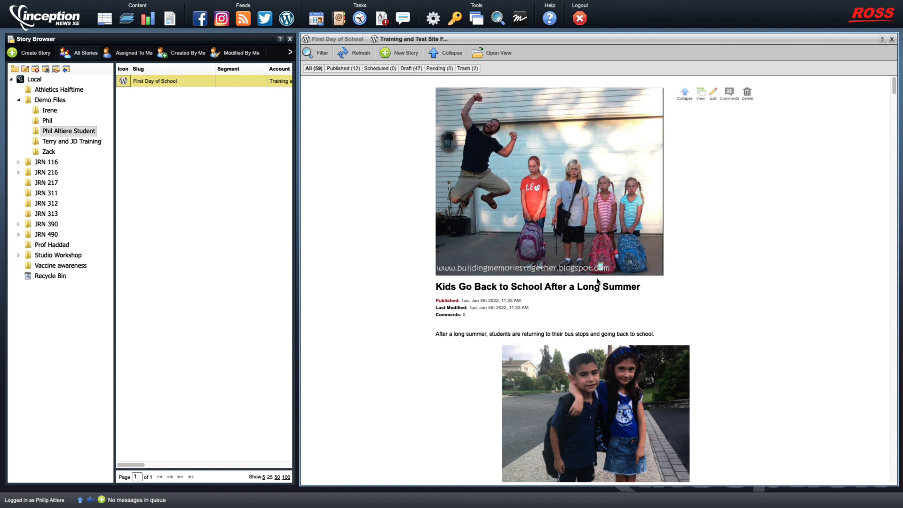
pyautogui.click(701, 95)
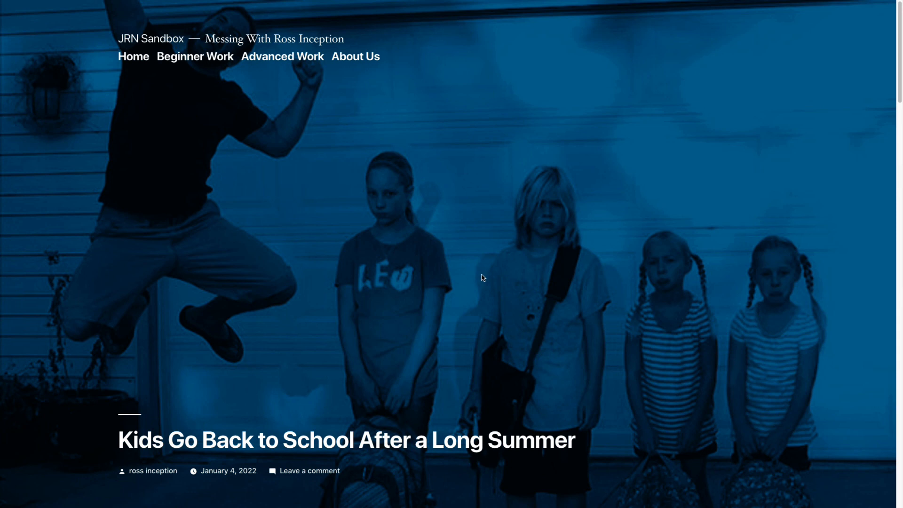
pyautogui.scroll(-1, 479, 292)
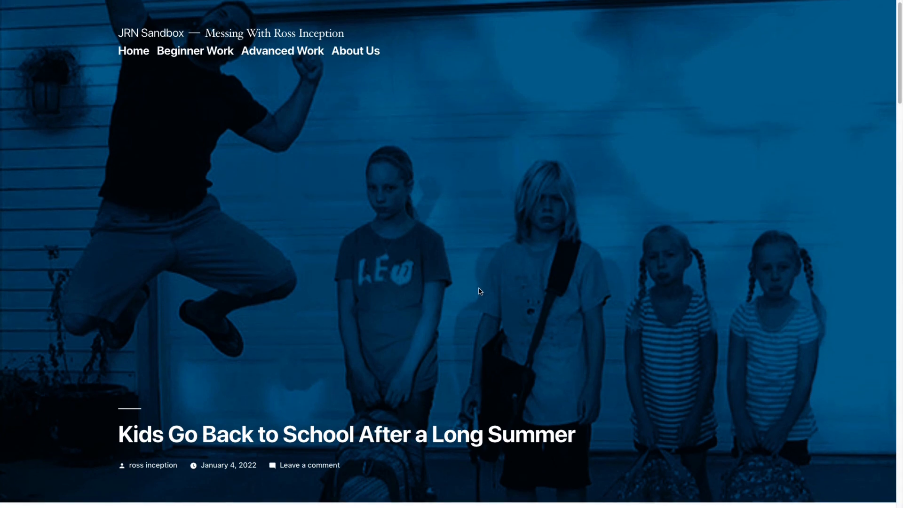
pyautogui.scroll(-8, 552, 350)
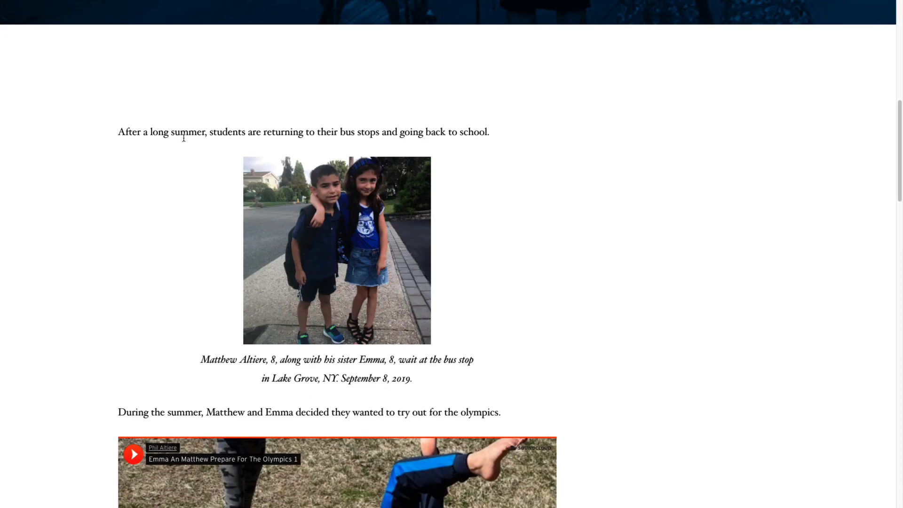
pyautogui.scroll(-1, 433, 277)
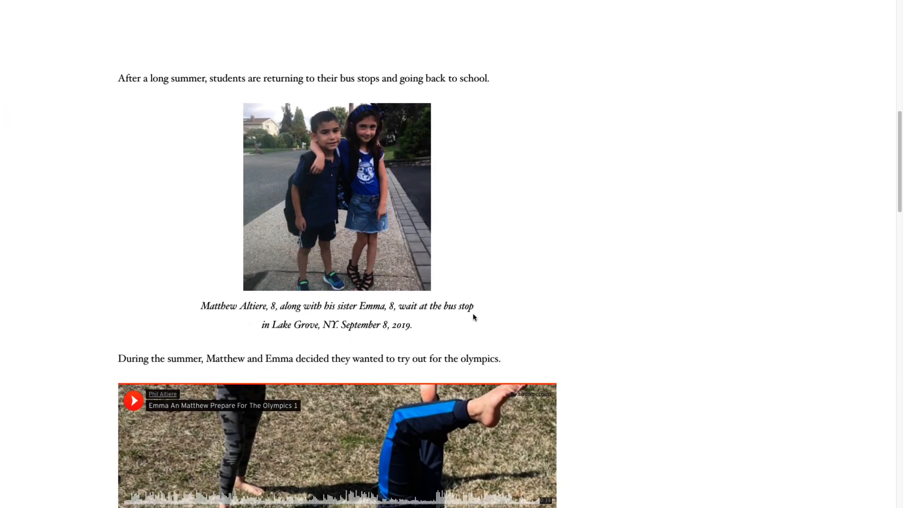
pyautogui.scroll(-4, 472, 317)
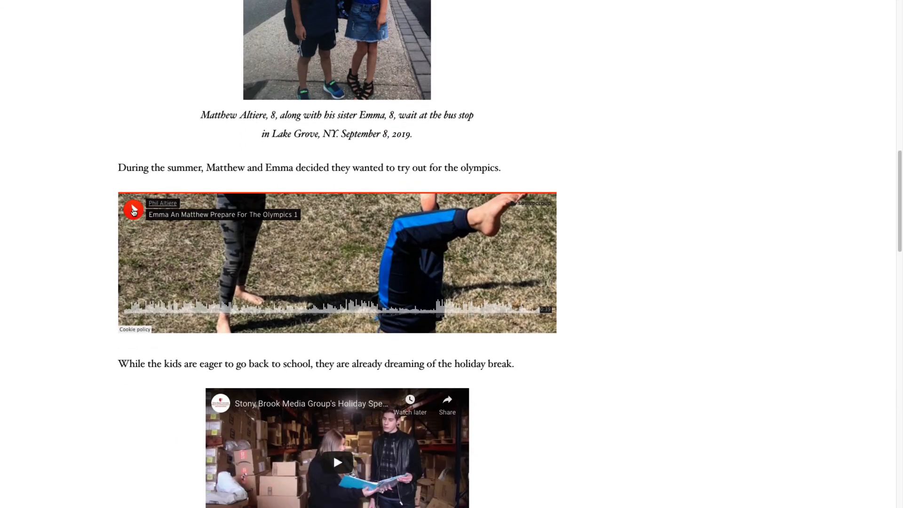
pyautogui.click(133, 211)
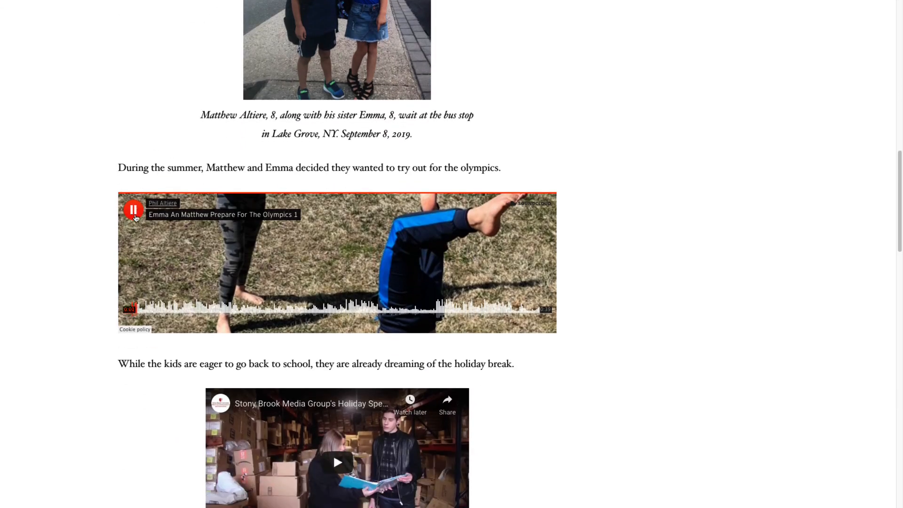
pyautogui.click(134, 211)
pyautogui.scroll(-3, 467, 303)
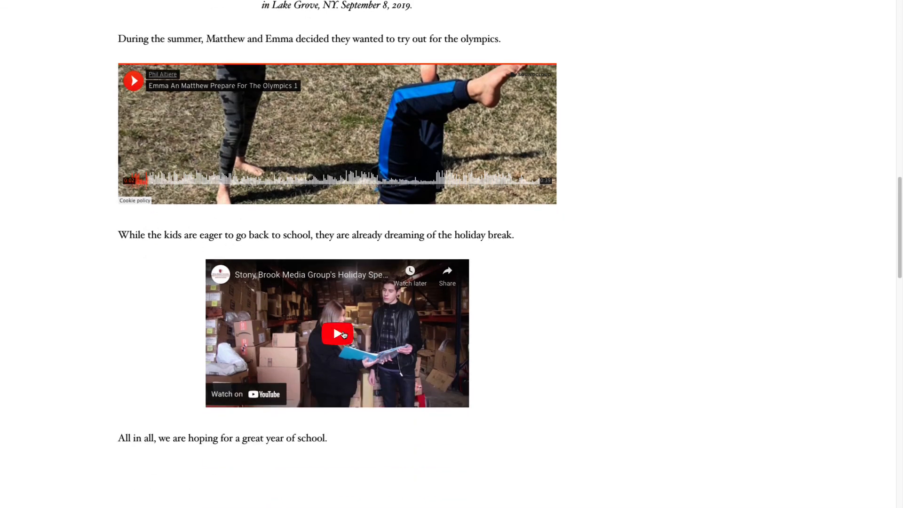
pyautogui.click(337, 334)
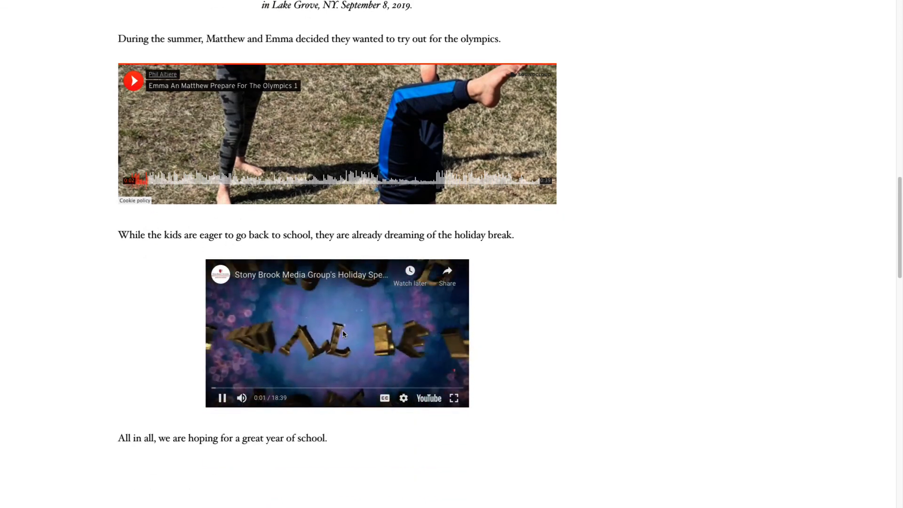
pyautogui.click(223, 398)
pyautogui.scroll(-5, 311, 244)
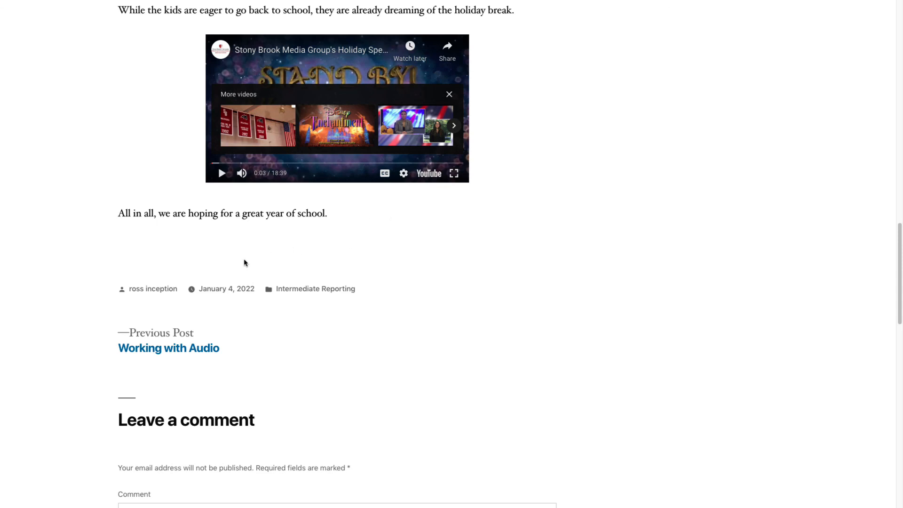
pyautogui.scroll(3, 567, 242)
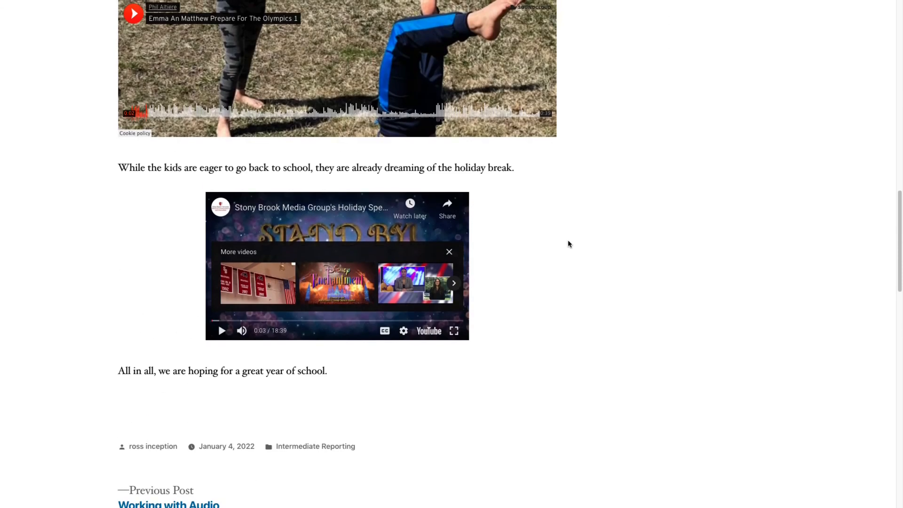
pyautogui.scroll(10, 568, 244)
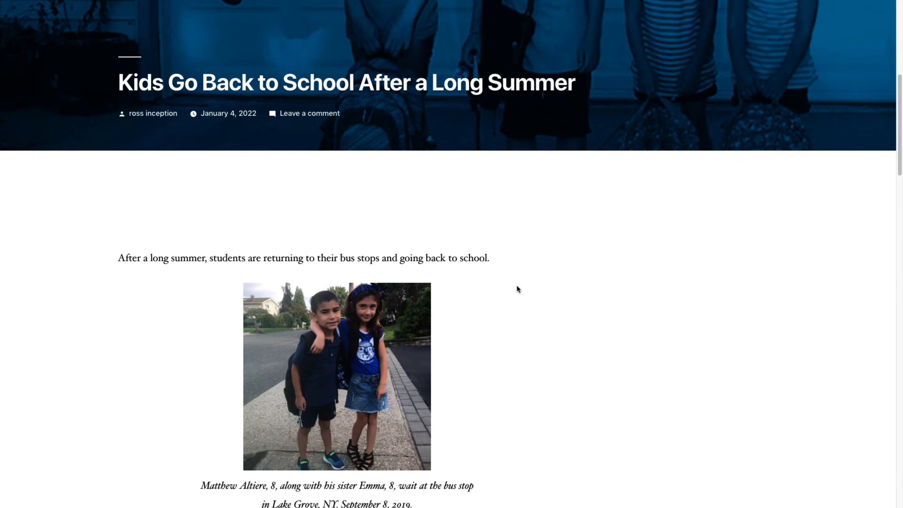
pyautogui.scroll(-2, 517, 288)
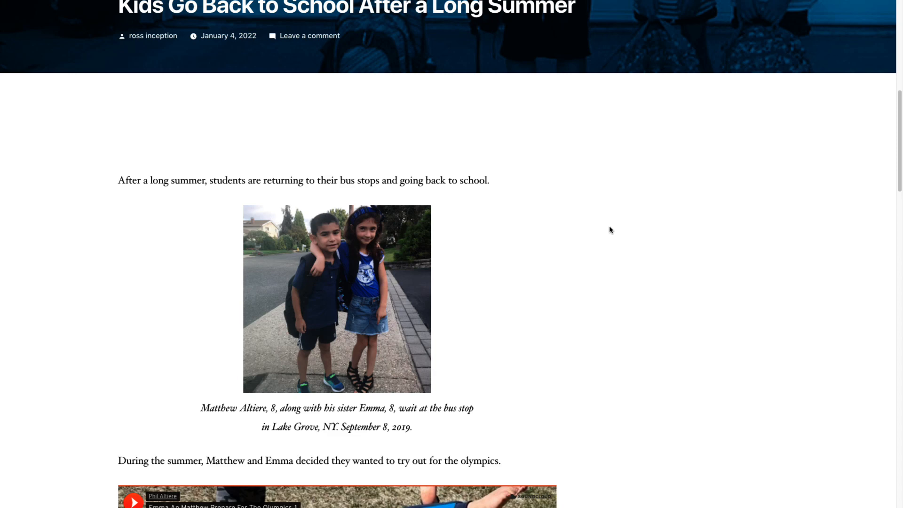
pyautogui.scroll(8, 609, 229)
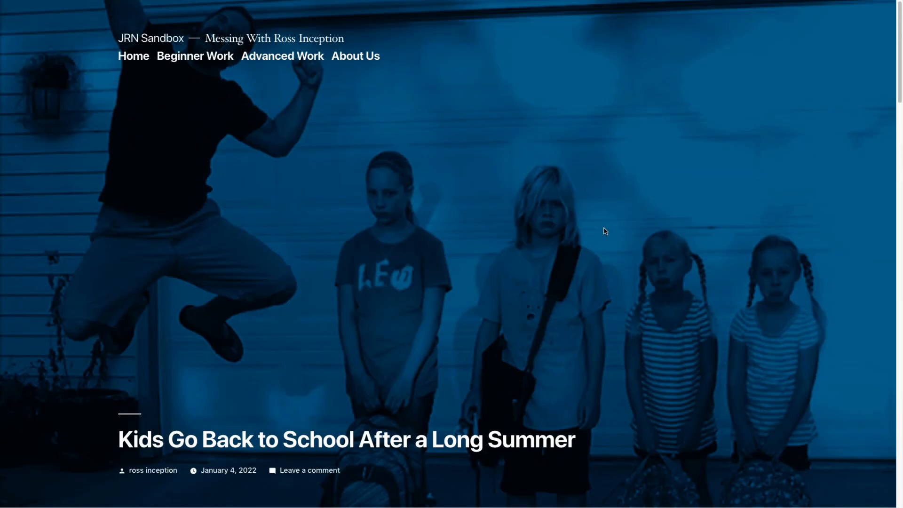
pyautogui.scroll(-4, 606, 232)
pyautogui.scroll(-15, 604, 230)
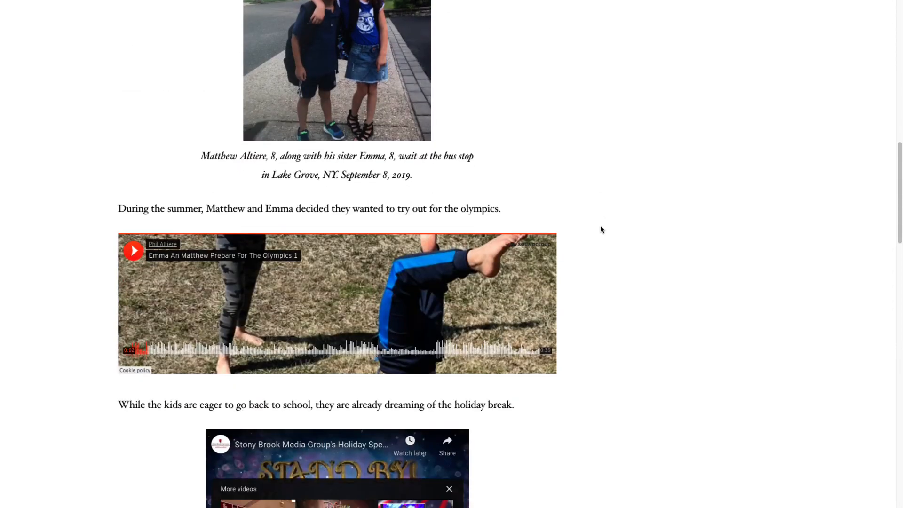
pyautogui.scroll(-1, 602, 229)
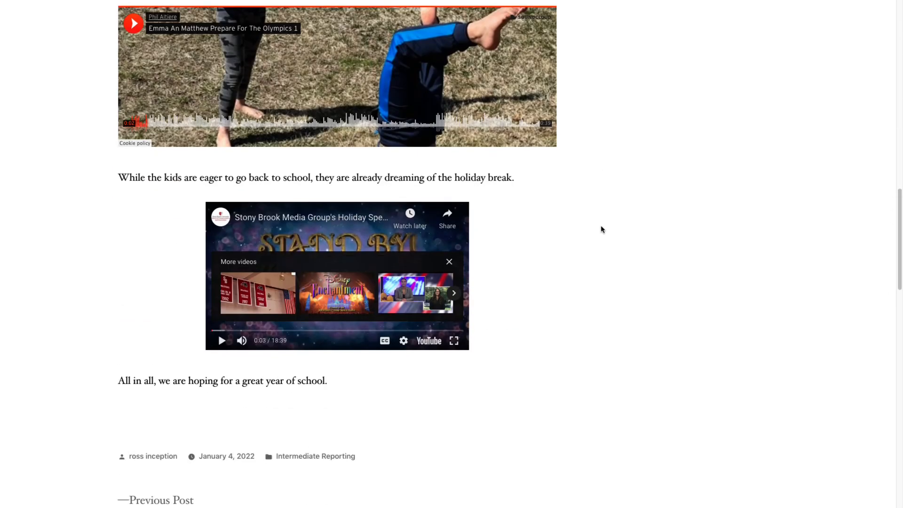
pyautogui.scroll(15, 602, 228)
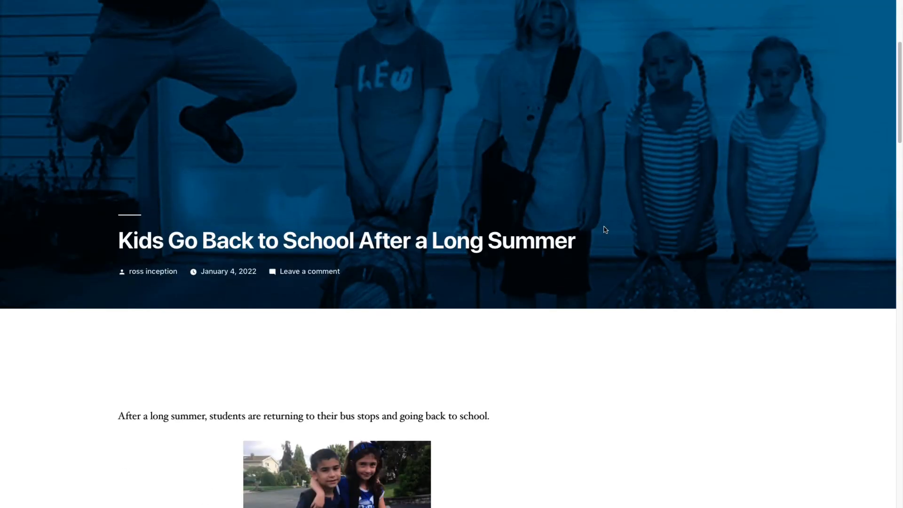
pyautogui.scroll(1, 605, 230)
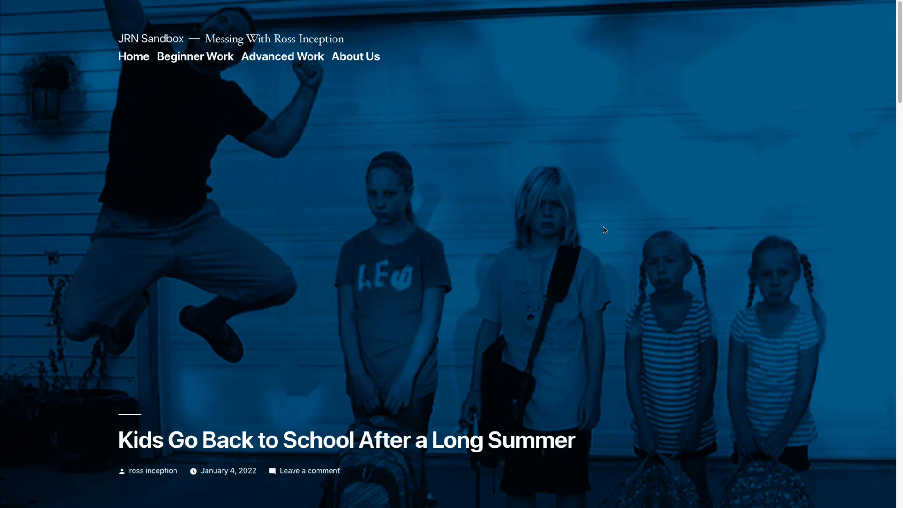